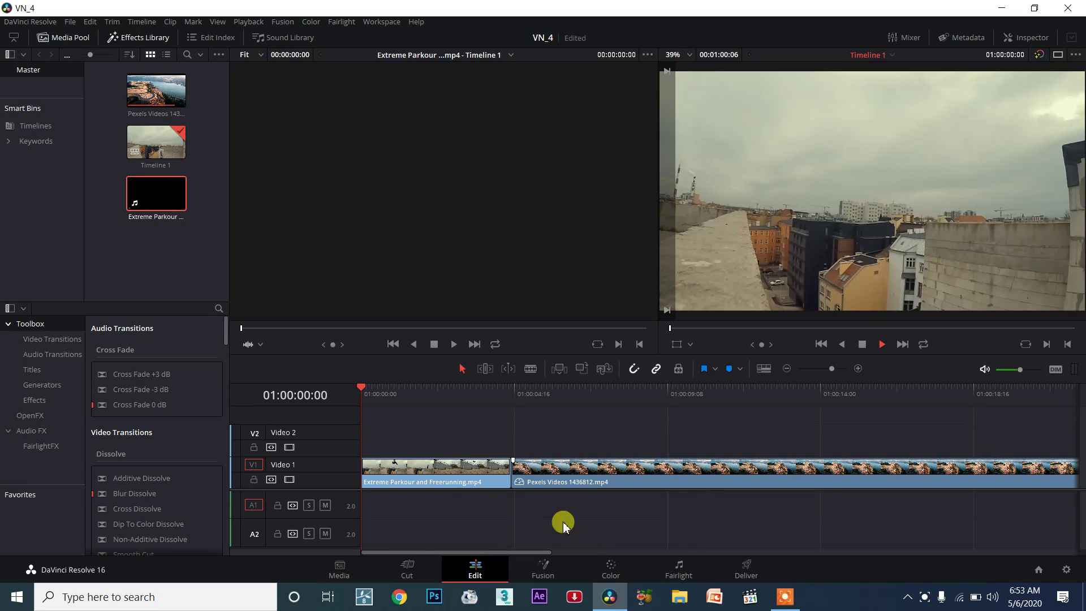
right_click(460, 475)
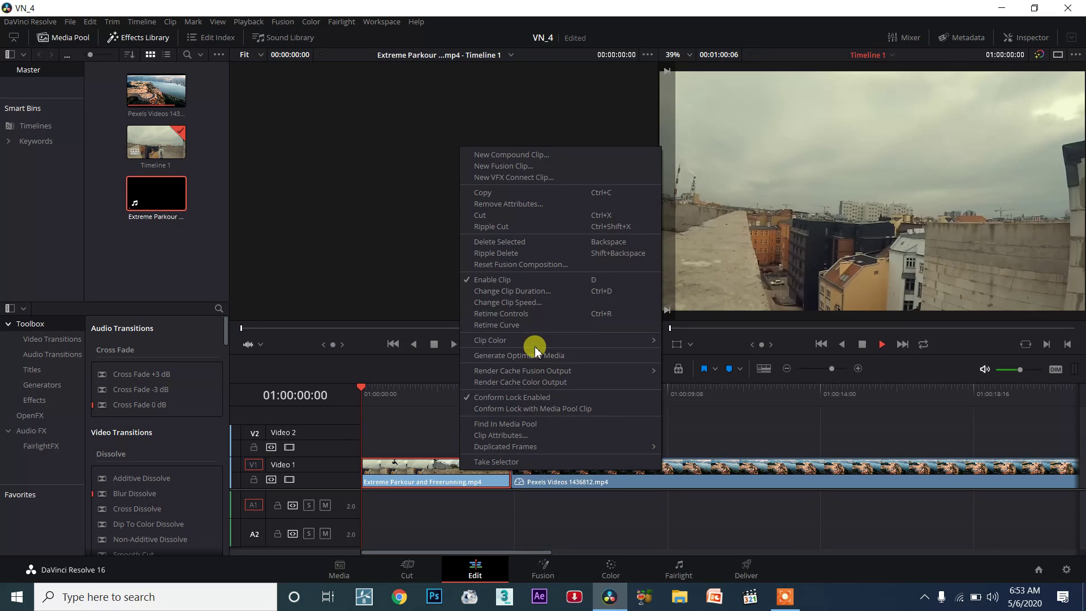
mouse_move(536, 343)
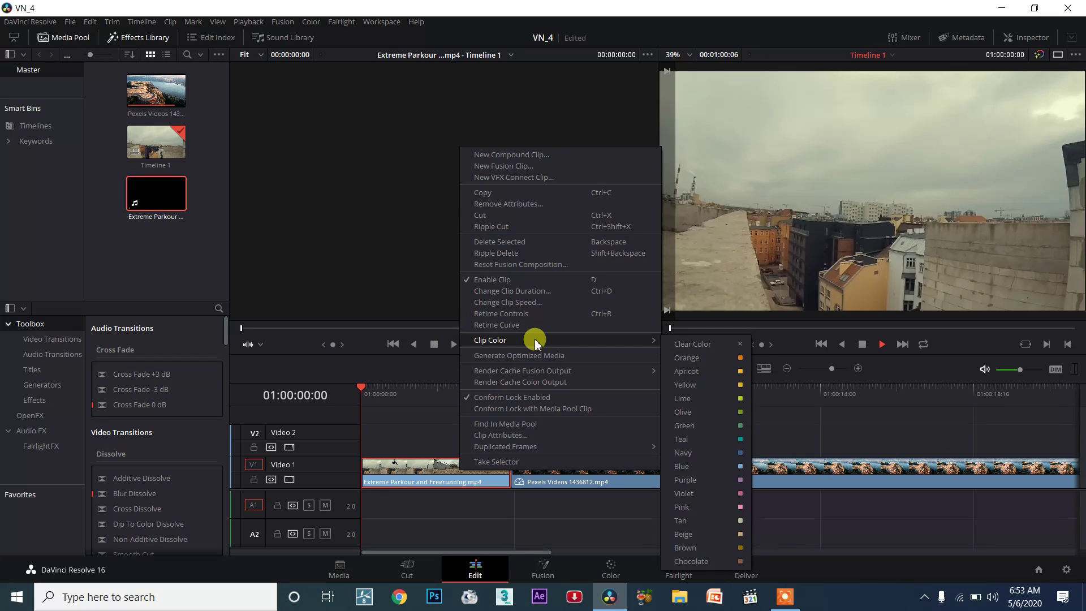
click(684, 510)
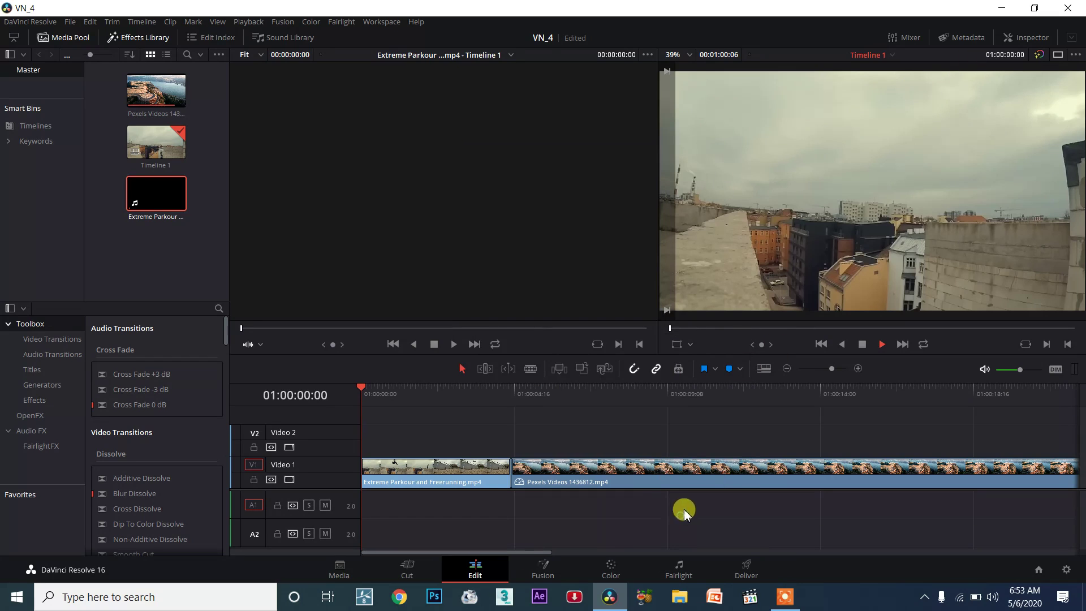
click(452, 465)
right_click(449, 473)
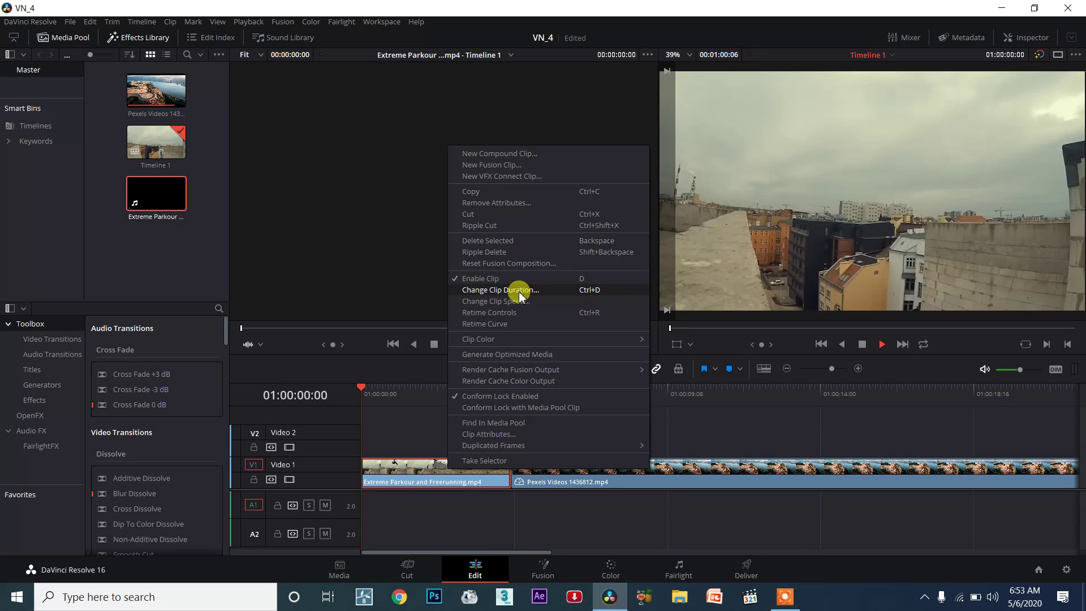
click(406, 403)
- Split the Extreme Parkour and Freerunning clip on Video 1 at 01:00:02:05 with the Blade tool, returning to the selection tool
click(369, 391)
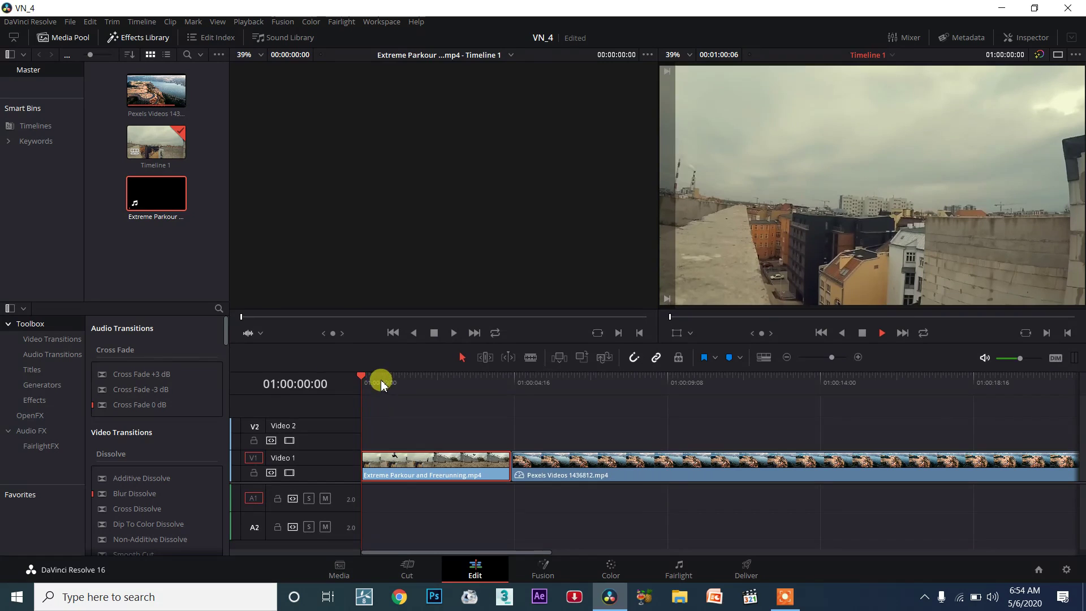
click(389, 380)
drag(390, 383, 434, 380)
click(531, 358)
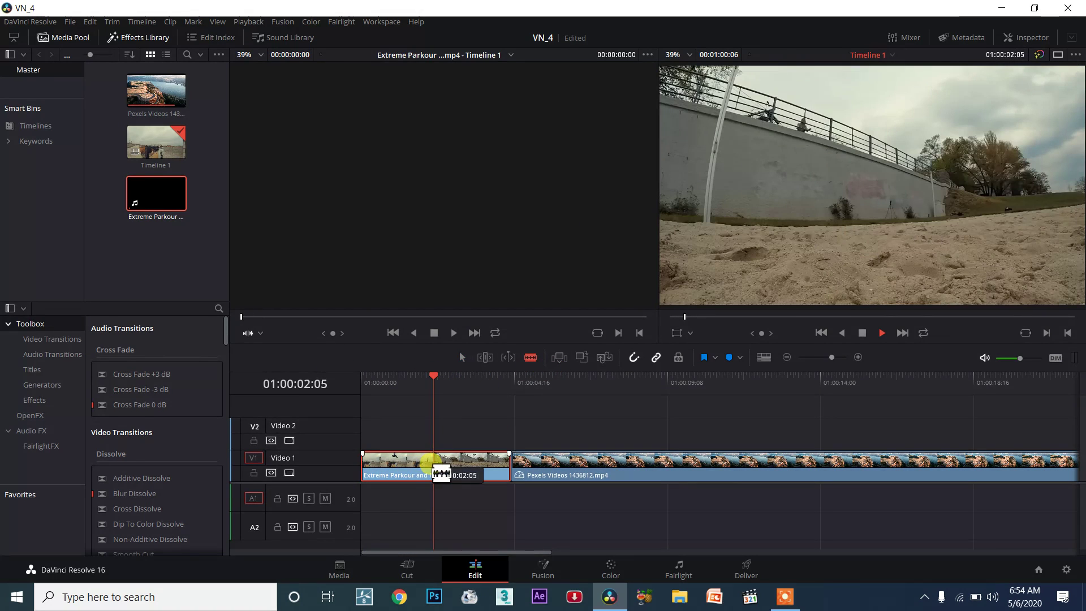
click(433, 465)
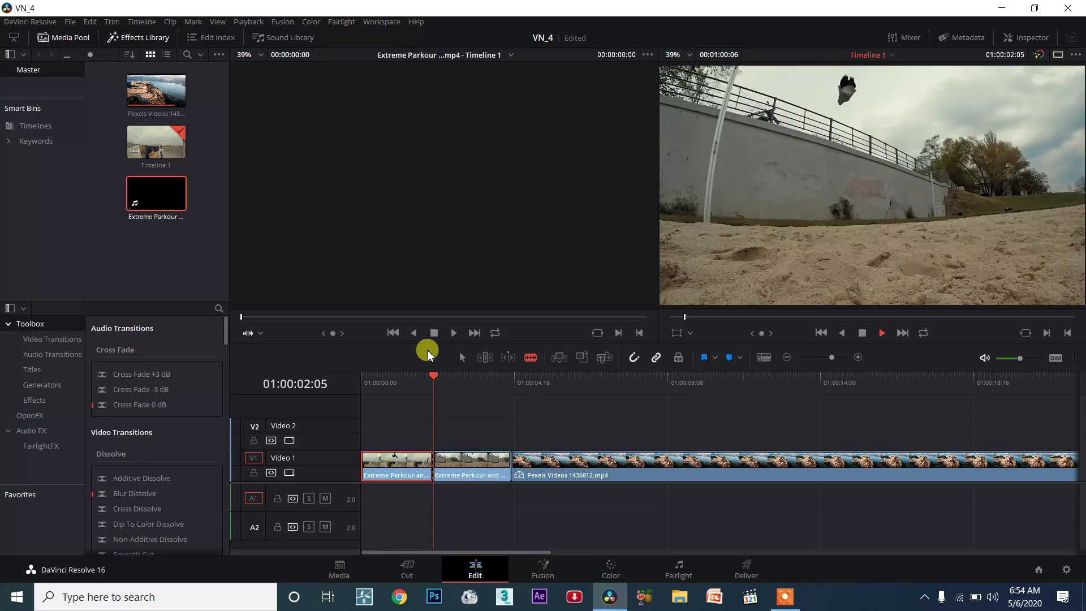
click(463, 357)
- Examine the Change Clip Duration and Change Clip Speed settings of the second parkour segment, leaving both without applying changes
click(456, 460)
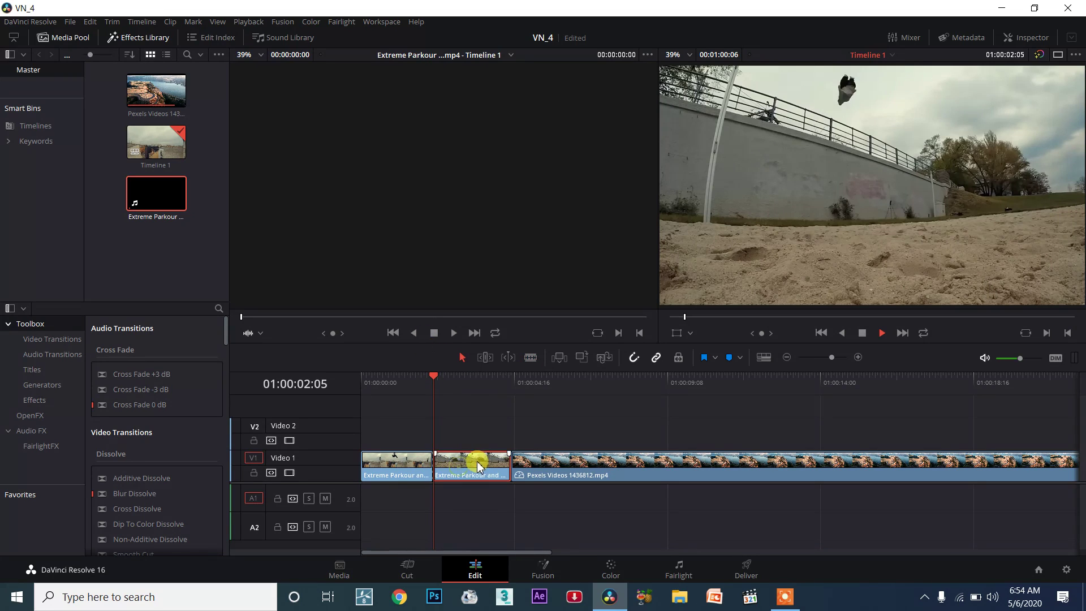
drag(442, 376, 469, 380)
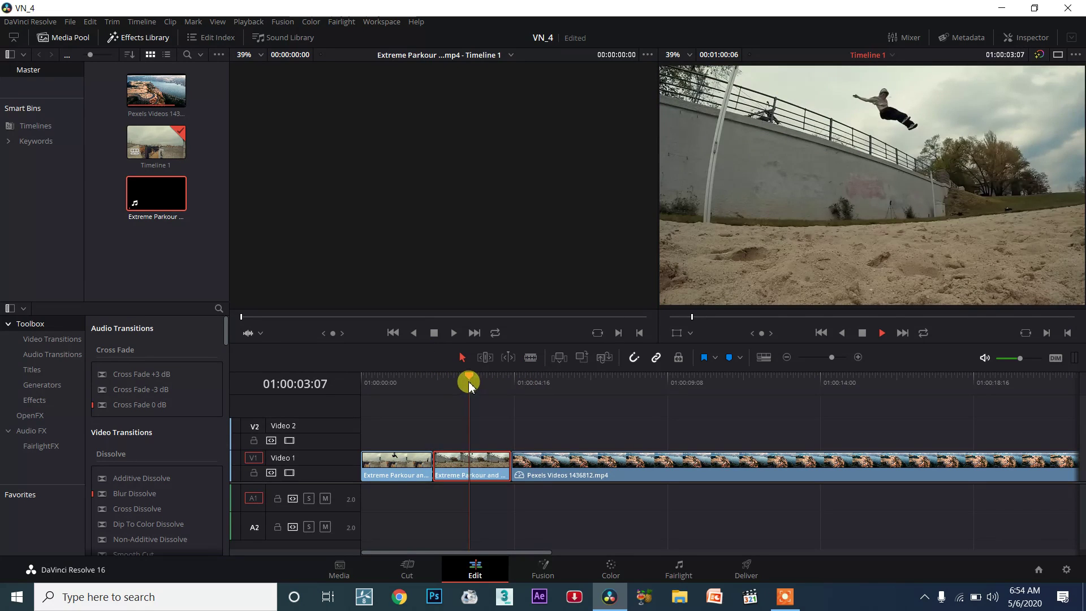
right_click(498, 464)
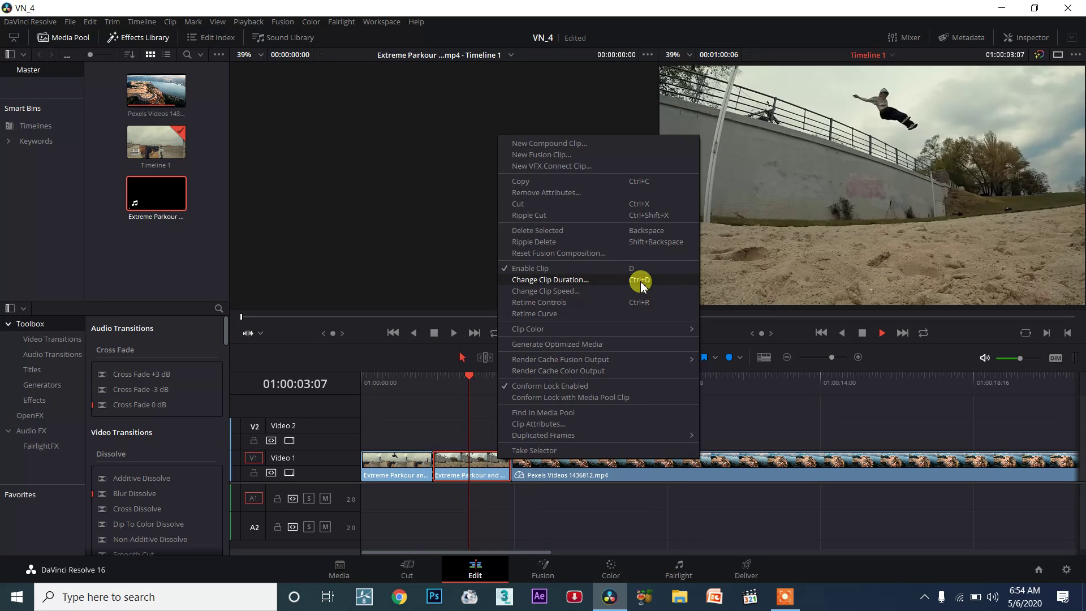
click(572, 281)
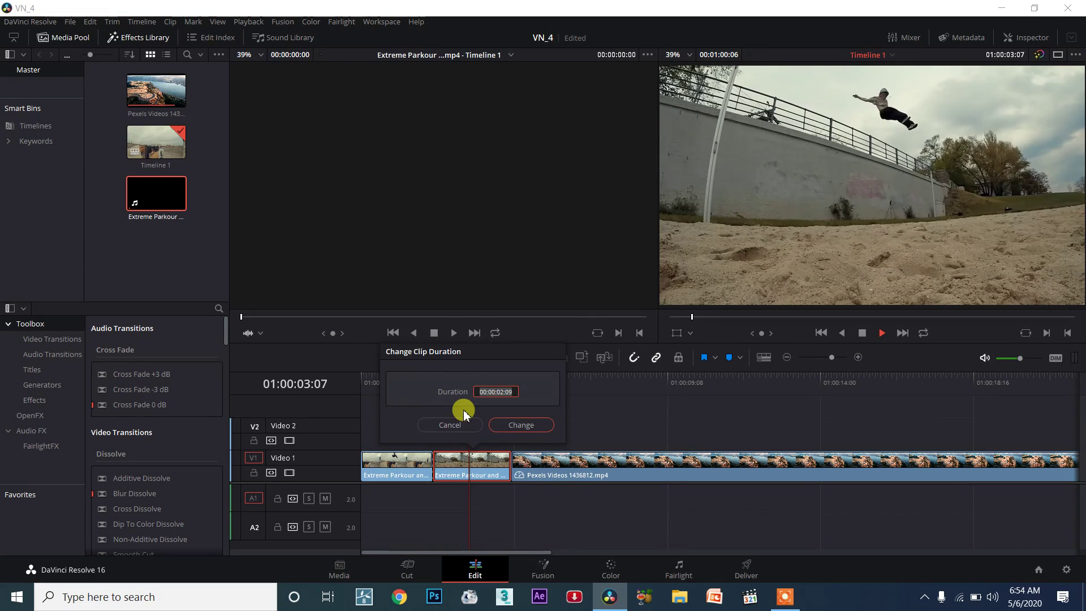
click(450, 425)
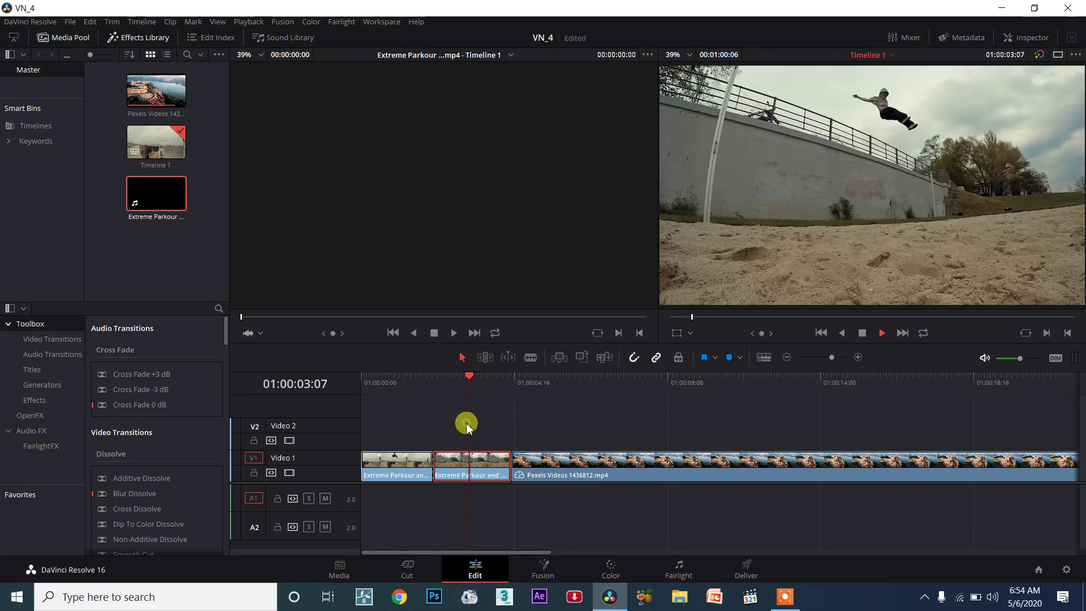
right_click(480, 461)
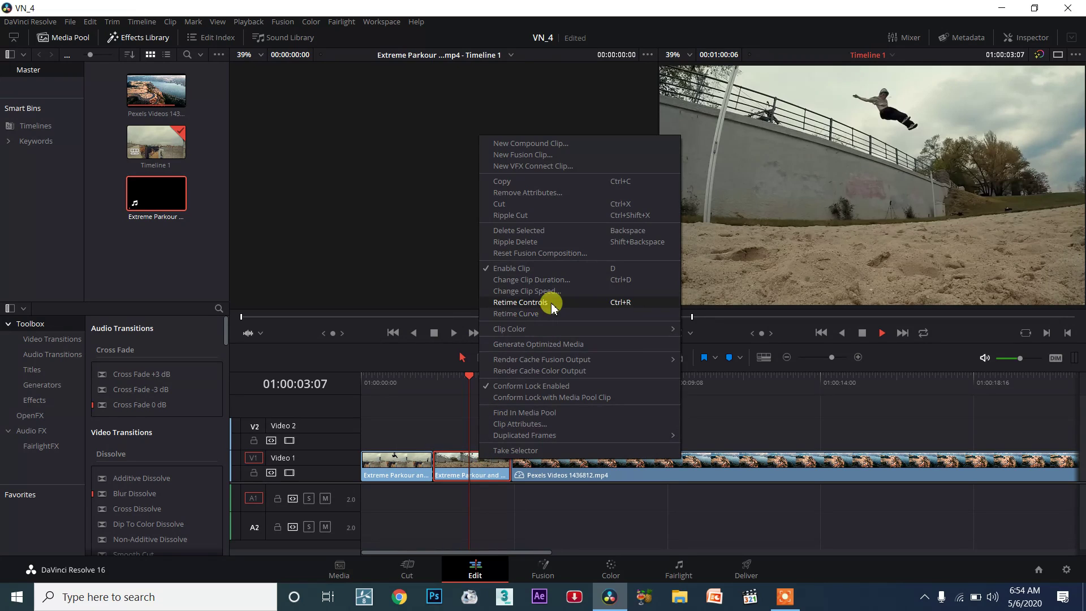
click(551, 281)
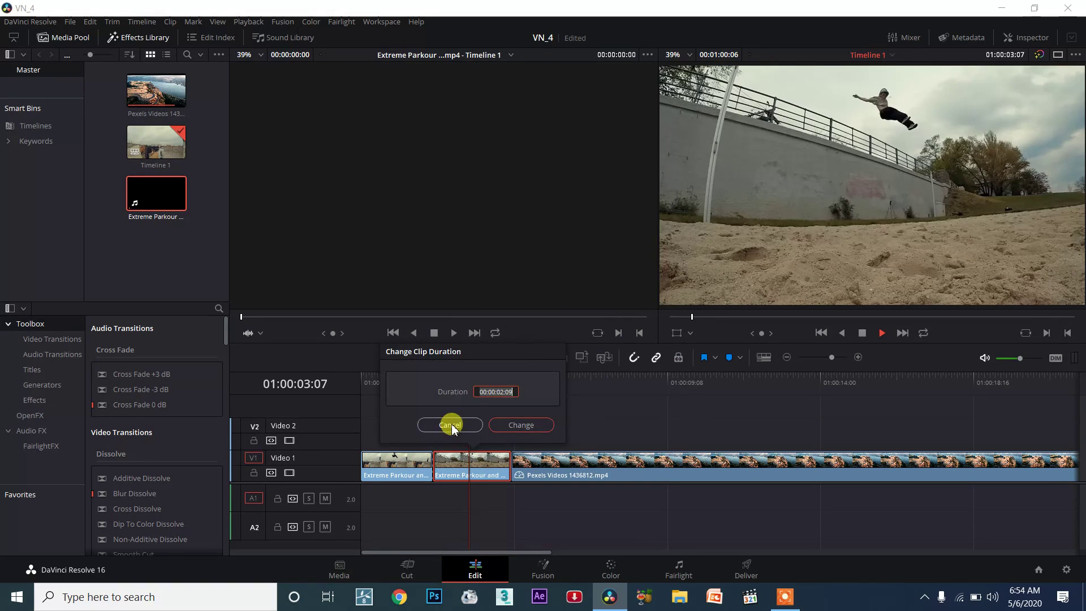
click(449, 425)
right_click(476, 468)
click(548, 295)
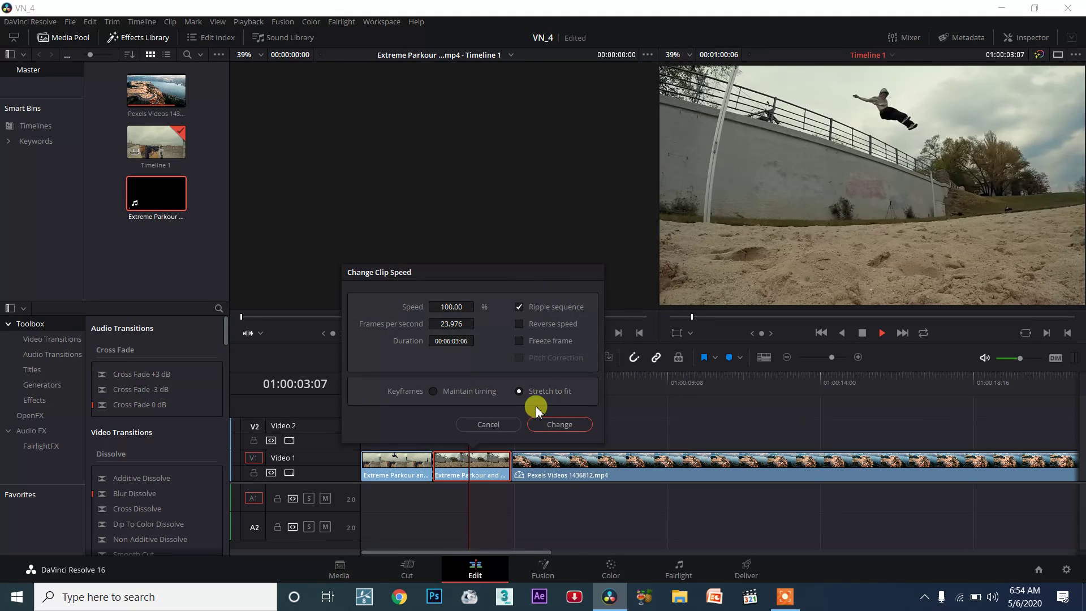
click(489, 424)
- Try clip speeds of 75% and 360% for the second parkour segment, with Ripple sequence enabled
right_click(485, 460)
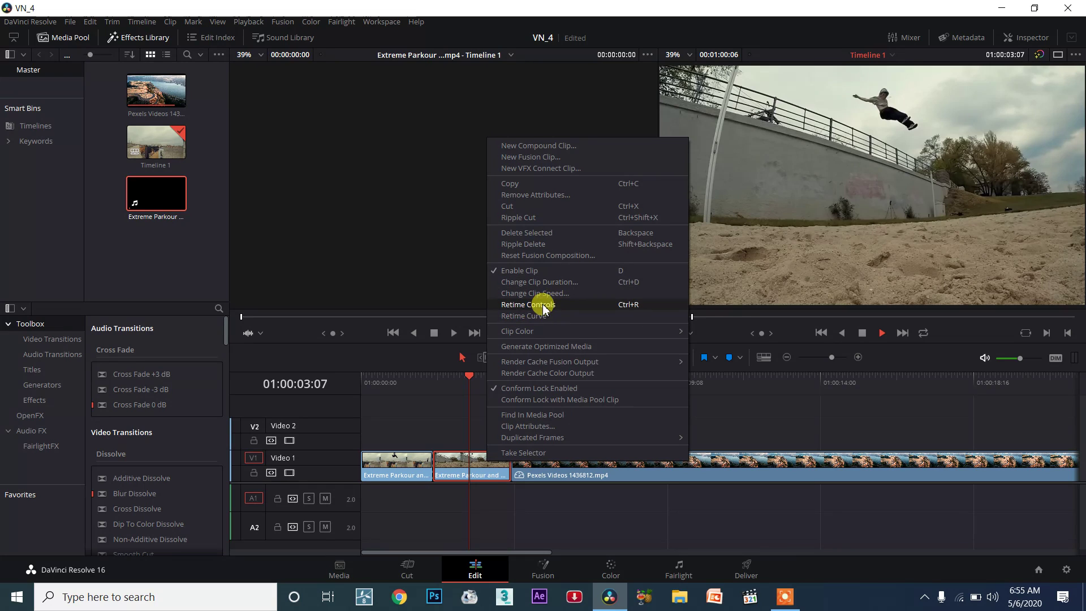
click(578, 293)
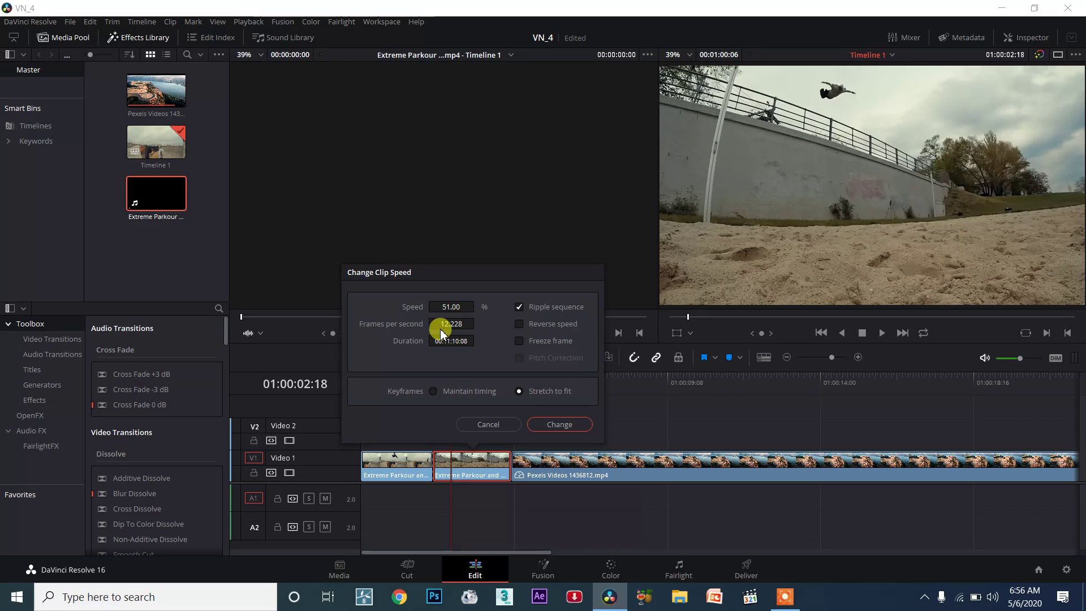
drag(437, 307, 446, 308)
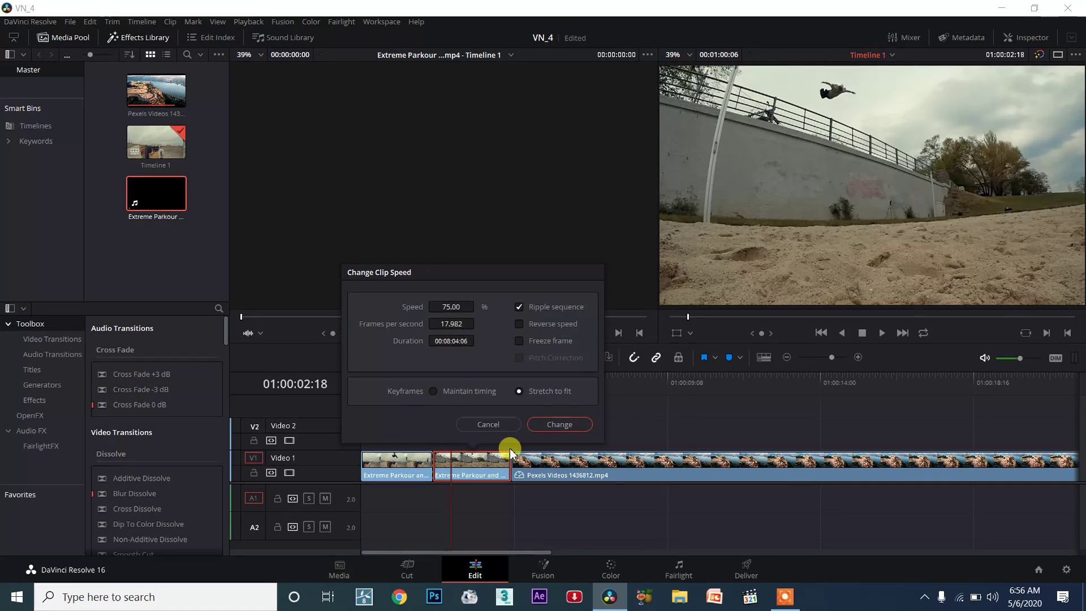
drag(443, 306, 455, 315)
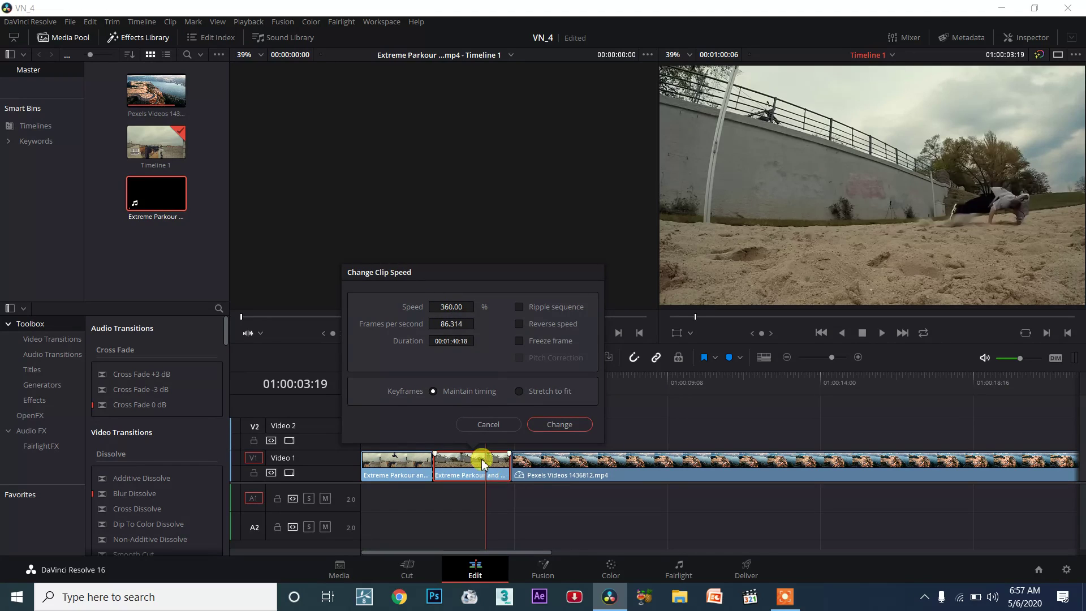
click(519, 307)
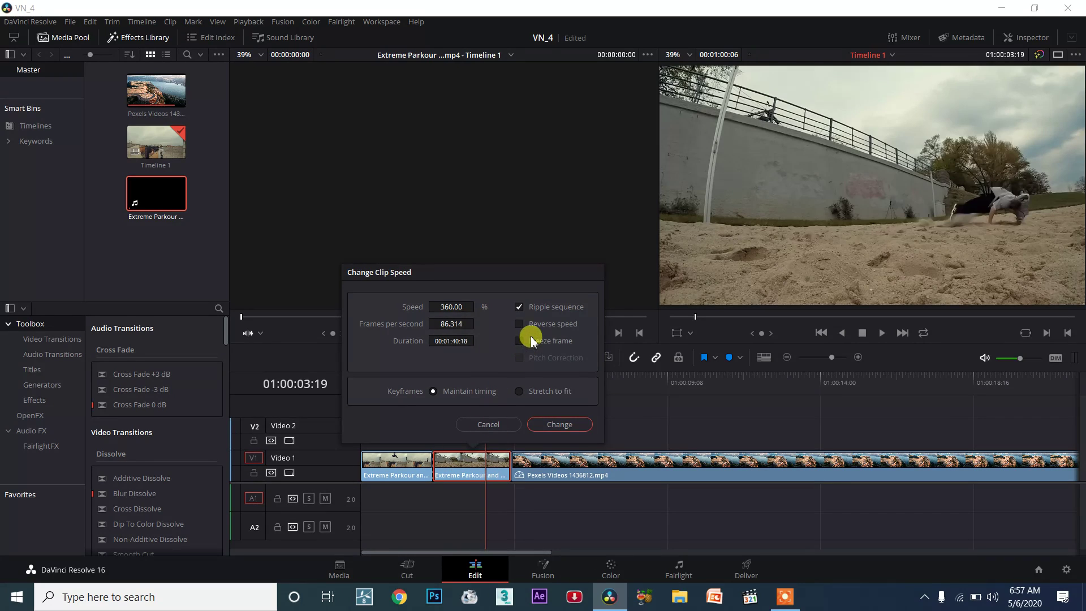
click(519, 323)
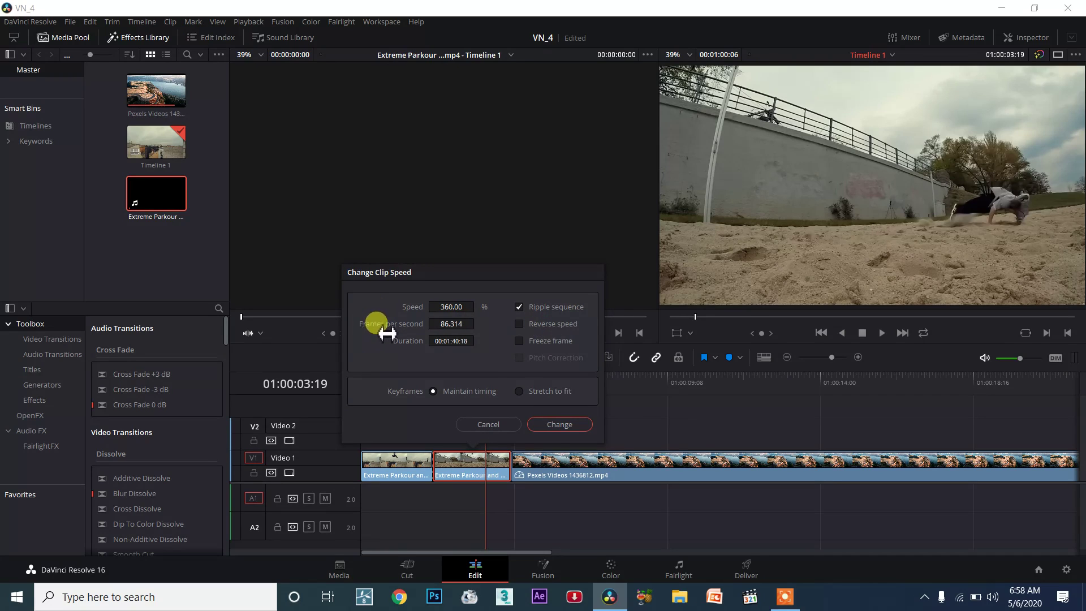
- Try a 400% clip speed for the second parkour segment and close the speed settings
drag(452, 334, 447, 307)
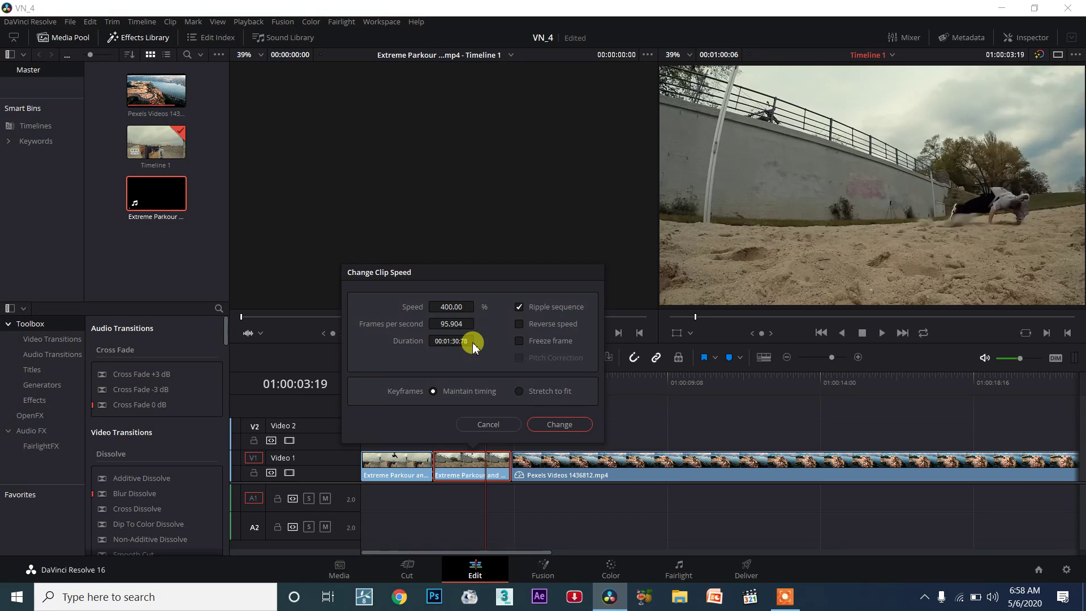
drag(453, 330, 456, 331)
drag(455, 317, 450, 311)
drag(451, 307, 464, 353)
drag(451, 307, 447, 318)
key(Return)
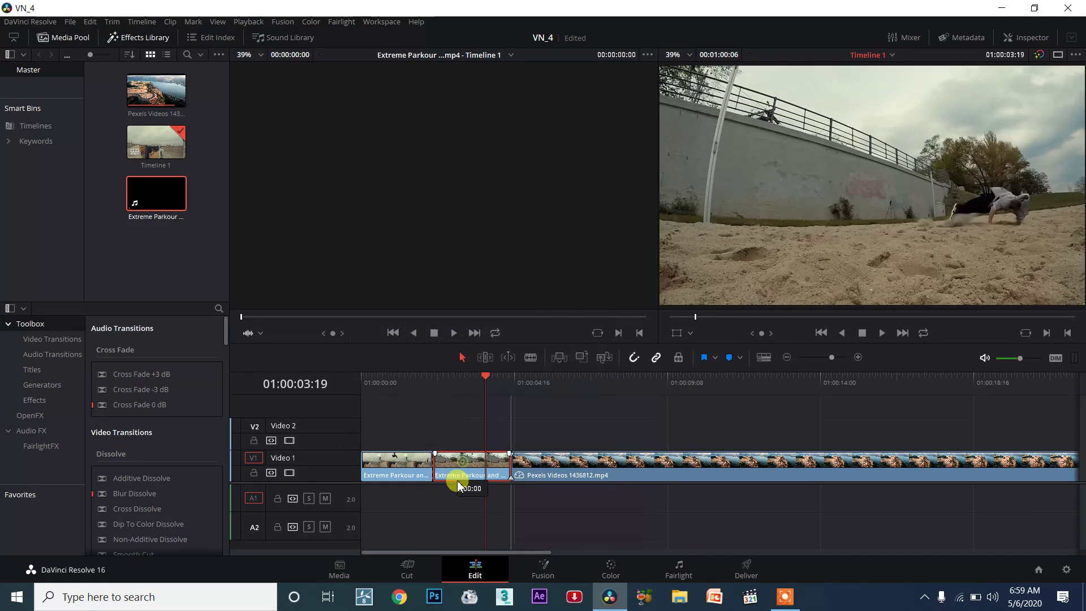
- Move the second parkour segment straight up from Video 1 to the Video 2 track
drag(458, 472, 470, 442)
- Try a 299% speed with Ripple sequence on the Video 2 segment, and undo the speed change
right_click(473, 433)
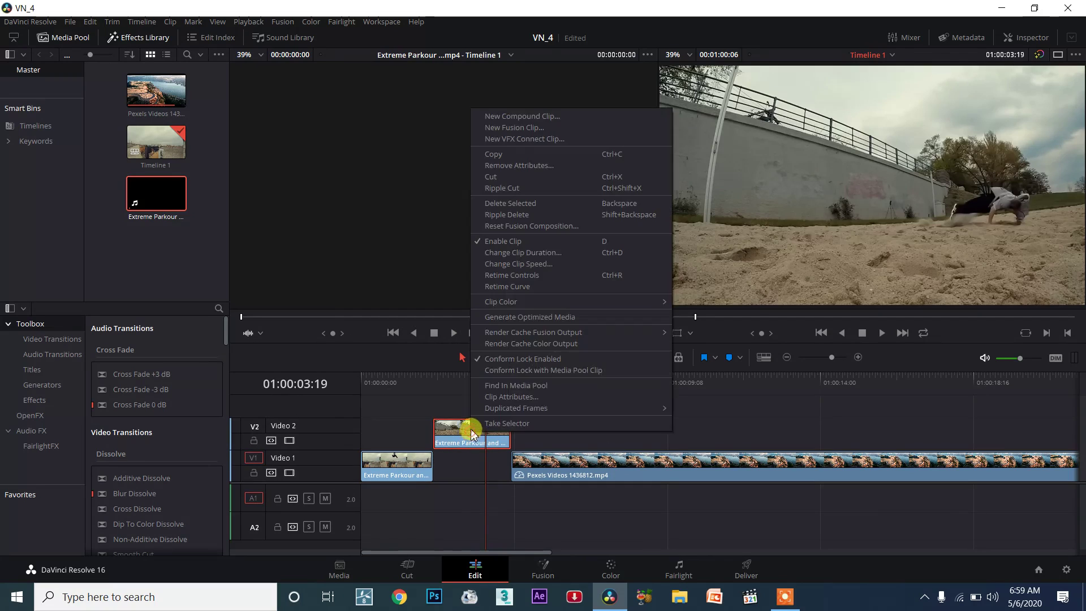
click(520, 263)
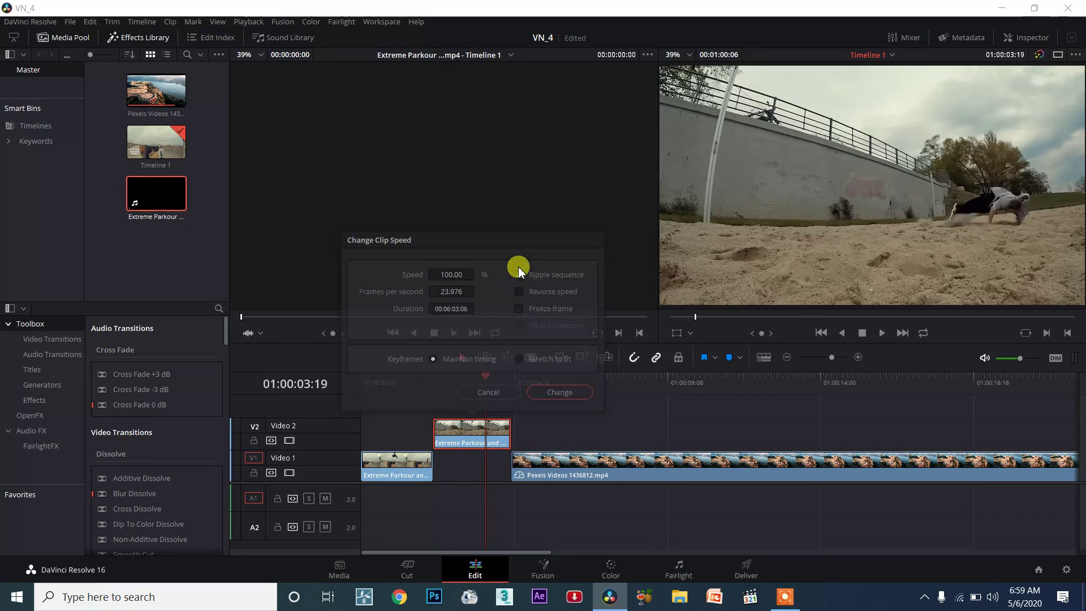
drag(445, 278, 451, 274)
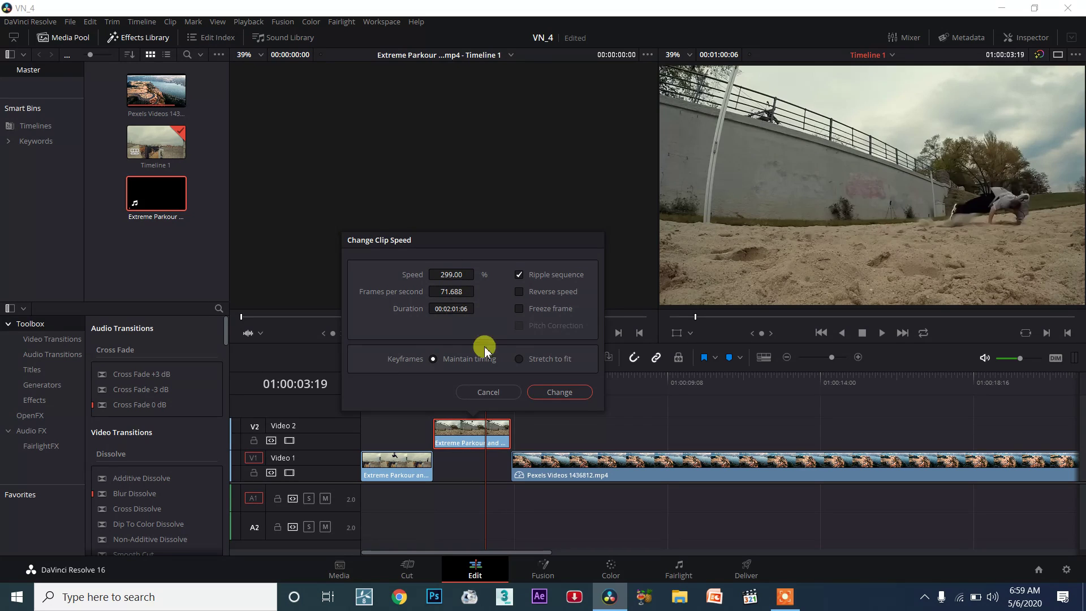
click(587, 391)
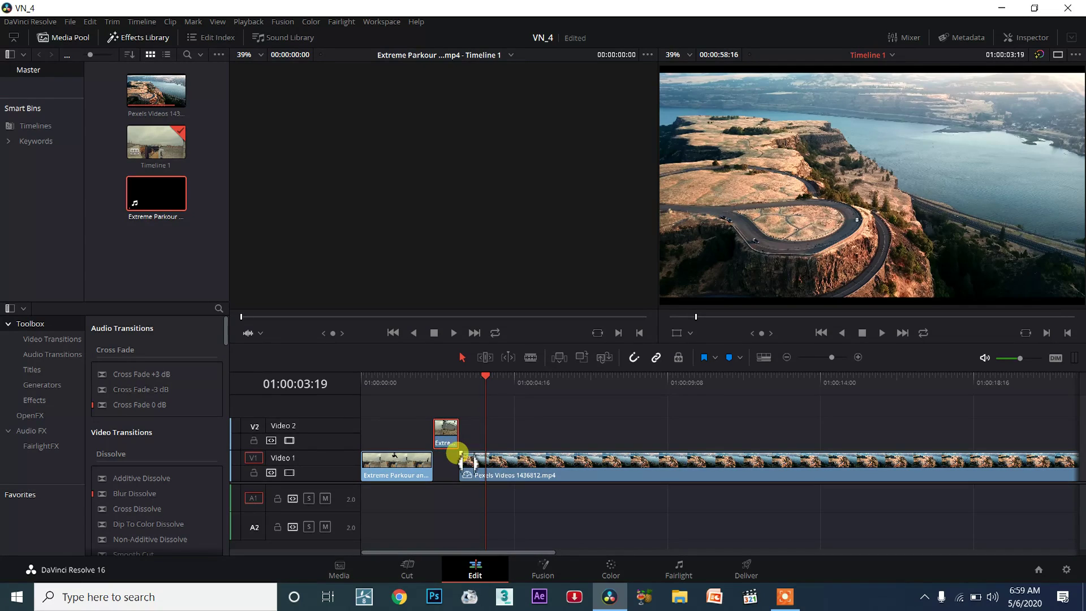
key(ctrl+z)
- Apply Reverse speed at -100% to the parkour segment on Video 2
right_click(464, 436)
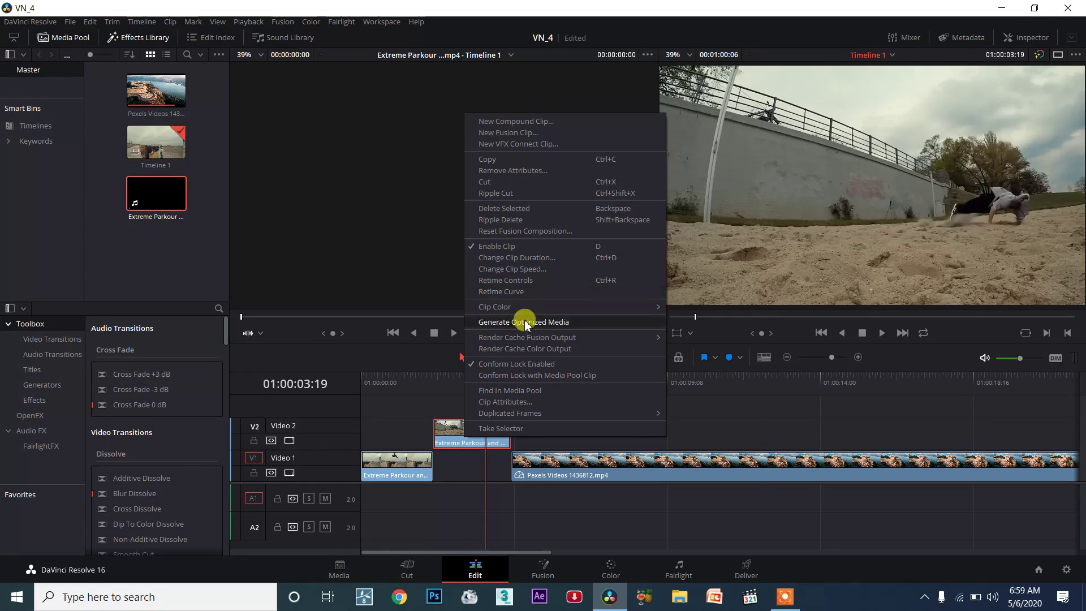
click(529, 269)
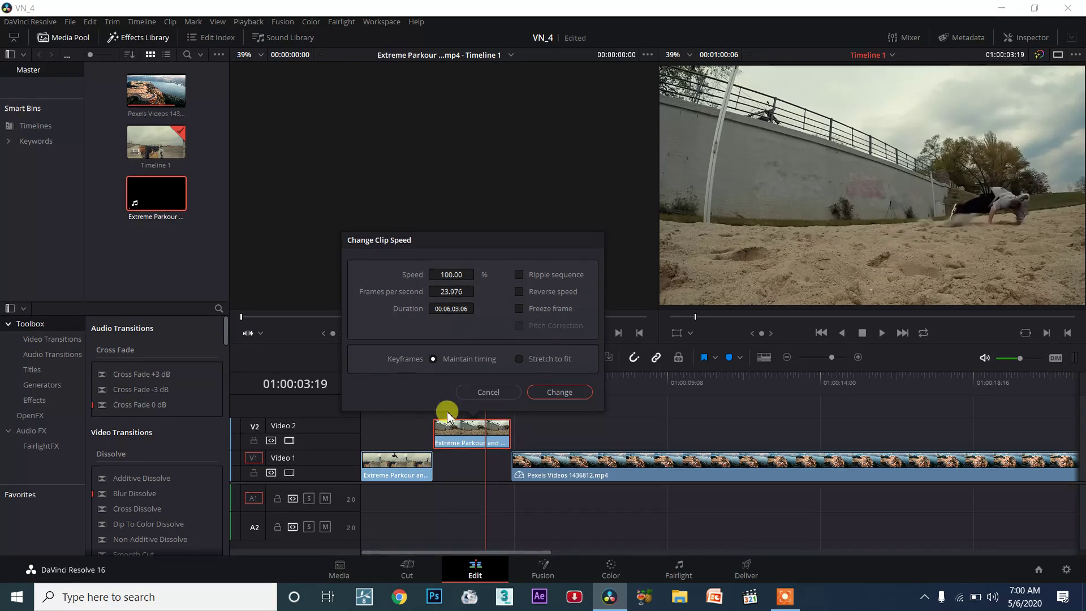
click(519, 292)
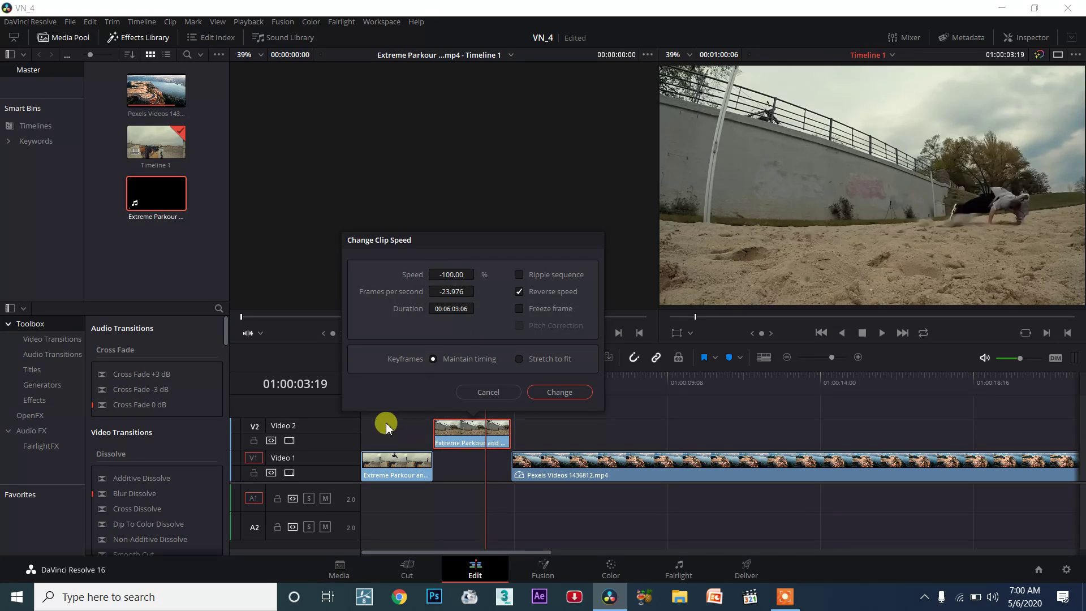
click(550, 393)
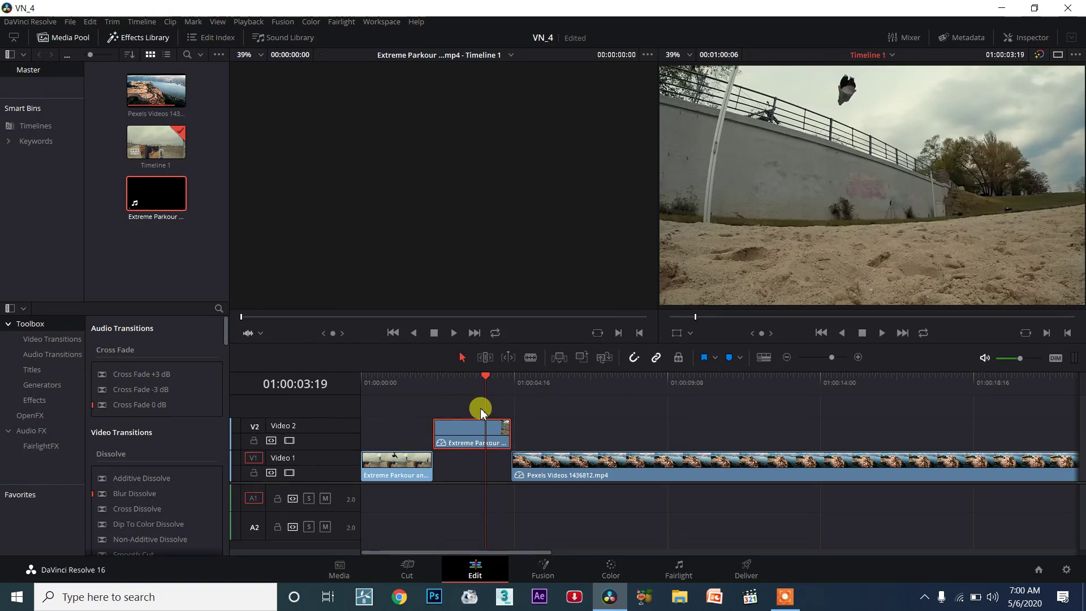
- Preview the reversed segment on Video 2 and undo the reversal
click(433, 376)
key(space)
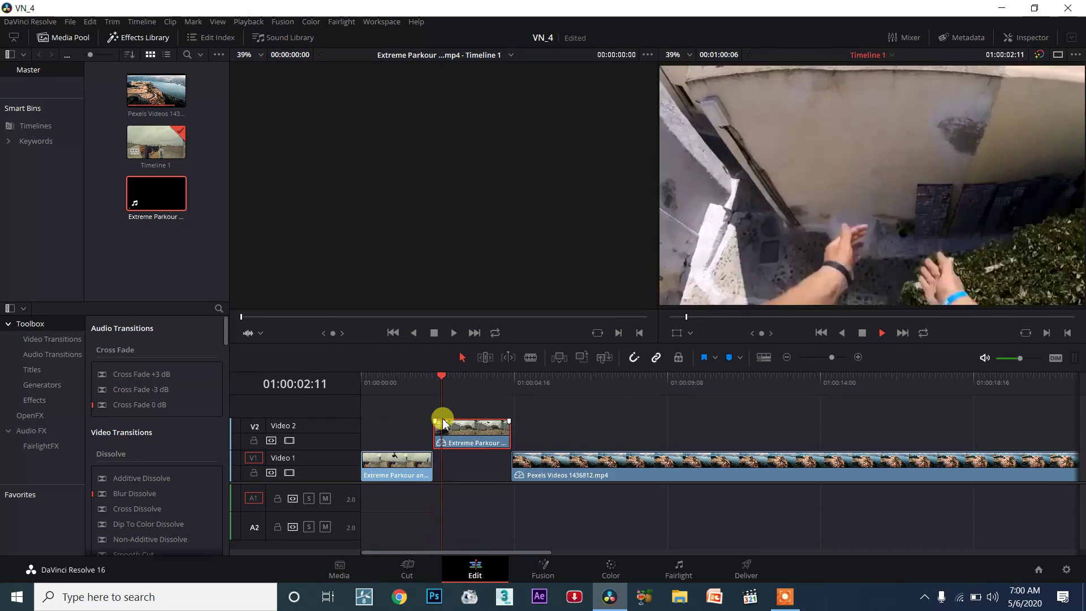
key(space)
drag(434, 390, 461, 408)
right_click(476, 435)
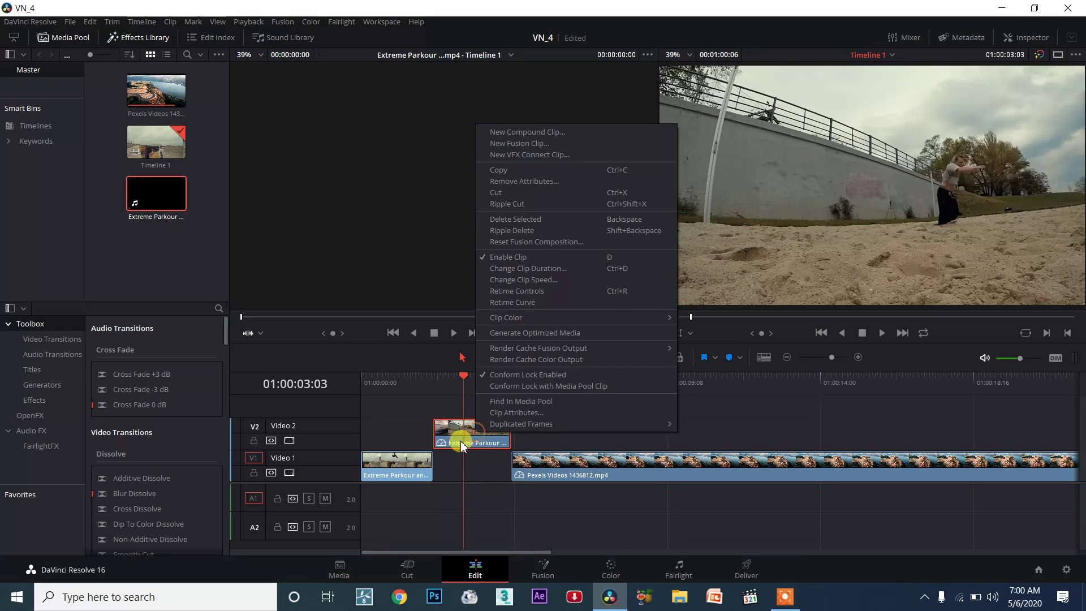
click(412, 383)
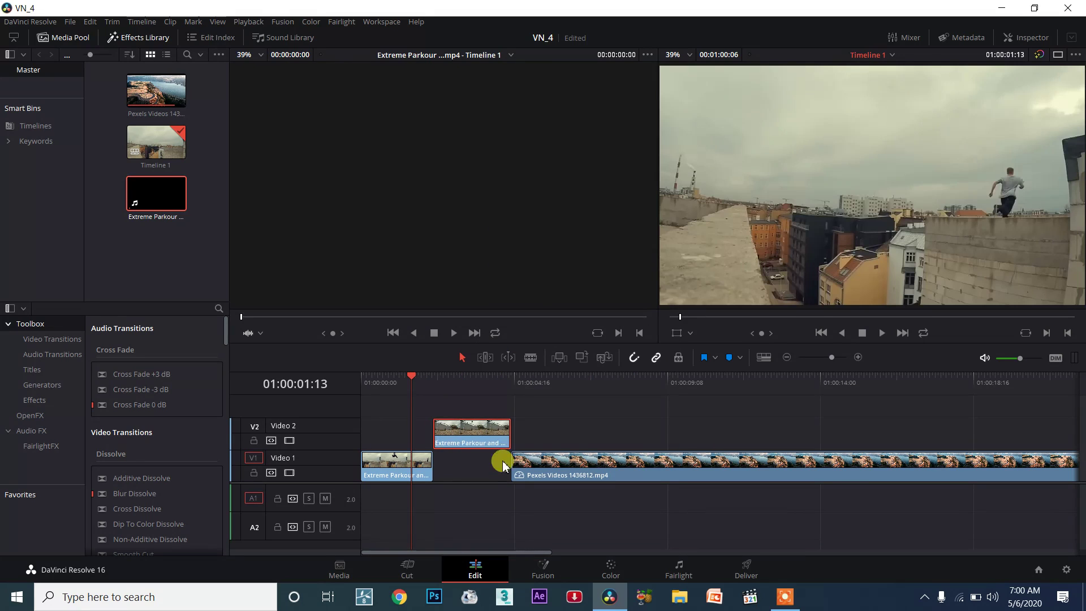
- Split the parkour segment on Video 2 at 01:00:03:09 with the blade tool and return to the selection tool
right_click(476, 432)
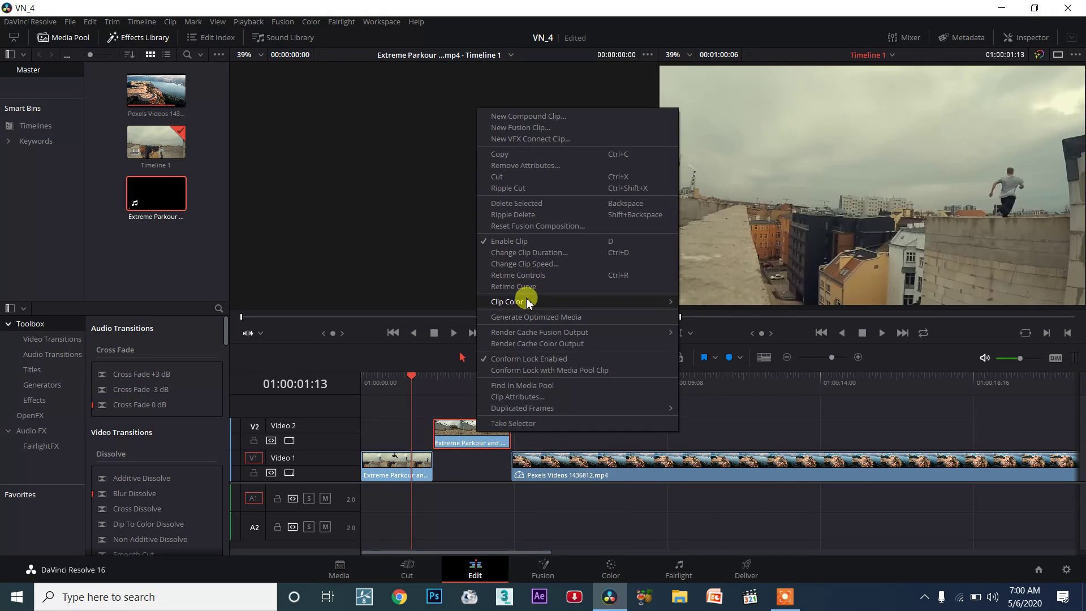
click(457, 378)
mouse_move(458, 381)
mouse_down()
mouse_move(436, 374)
mouse_move(466, 381)
mouse_up()
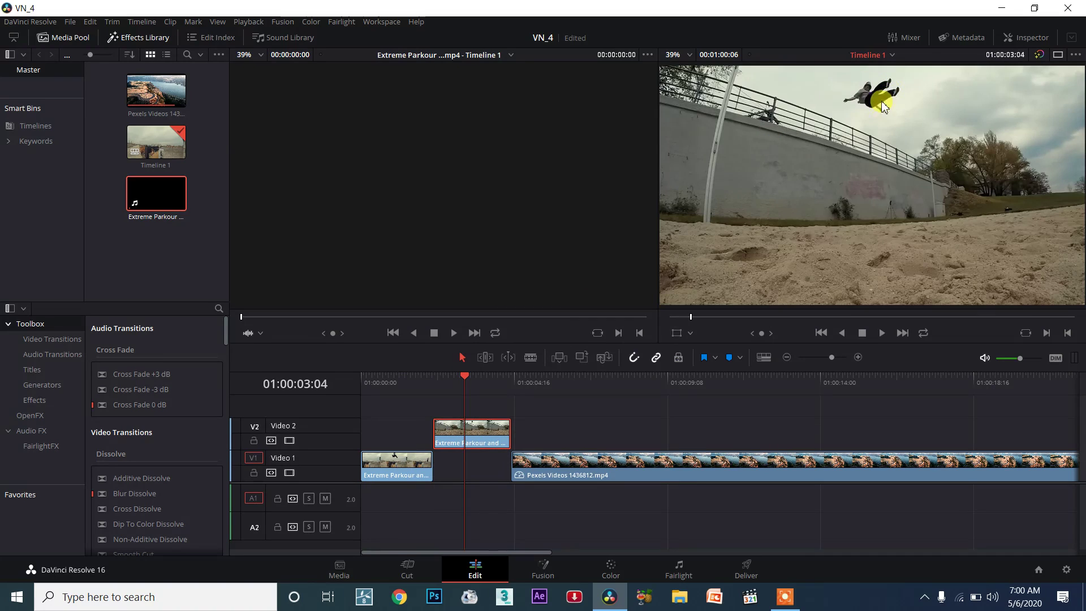
click(474, 372)
click(472, 372)
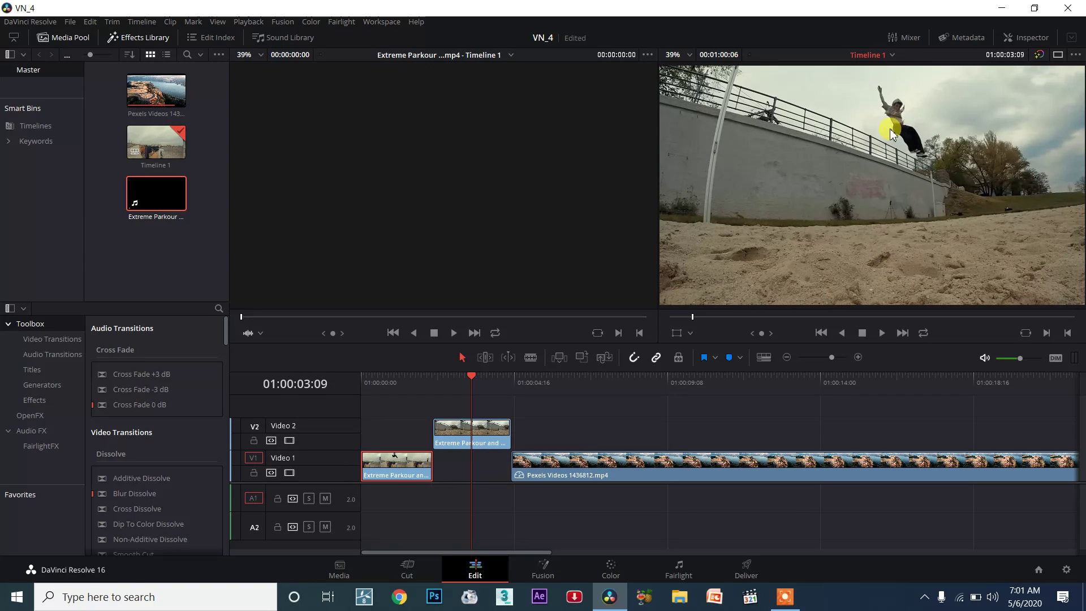
click(530, 358)
click(468, 422)
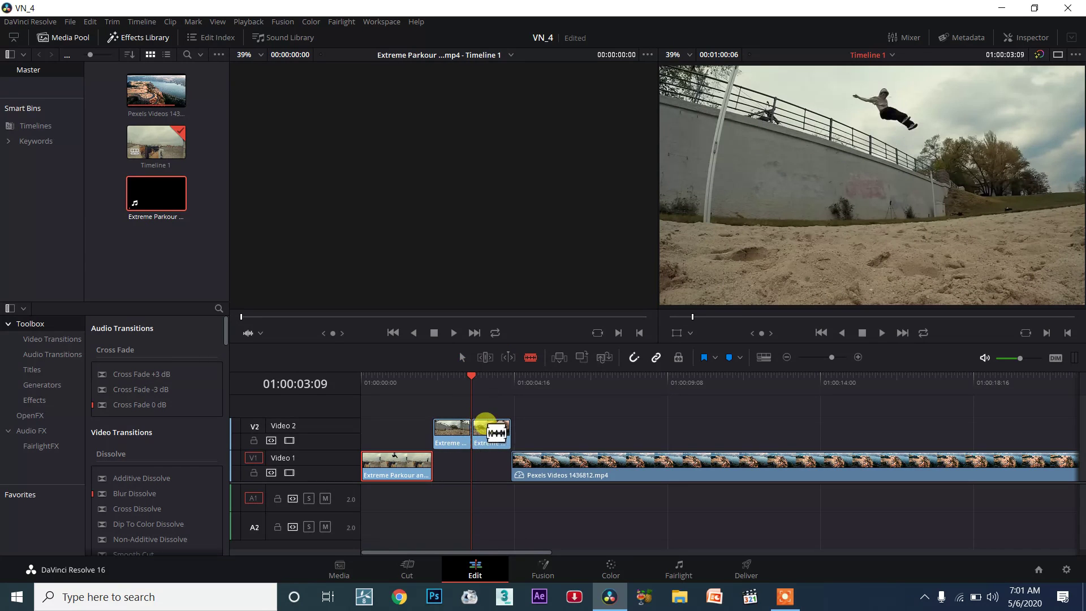
key(a)
- Apply Freeze frame to the second half of the split Video 2 parkour segment through Change Clip Speed
click(485, 427)
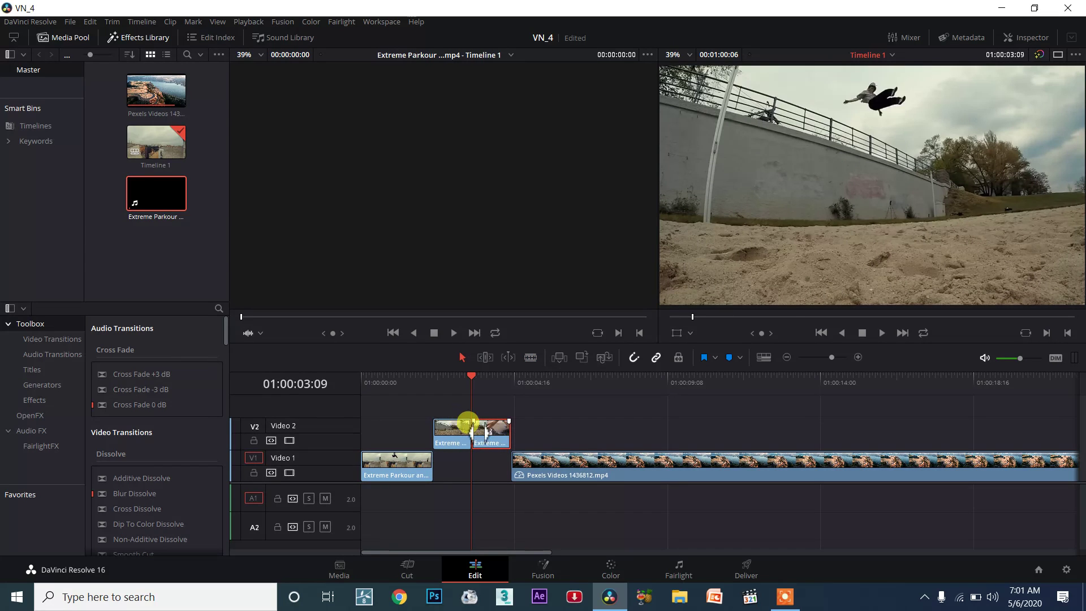
key(Up)
key(Down)
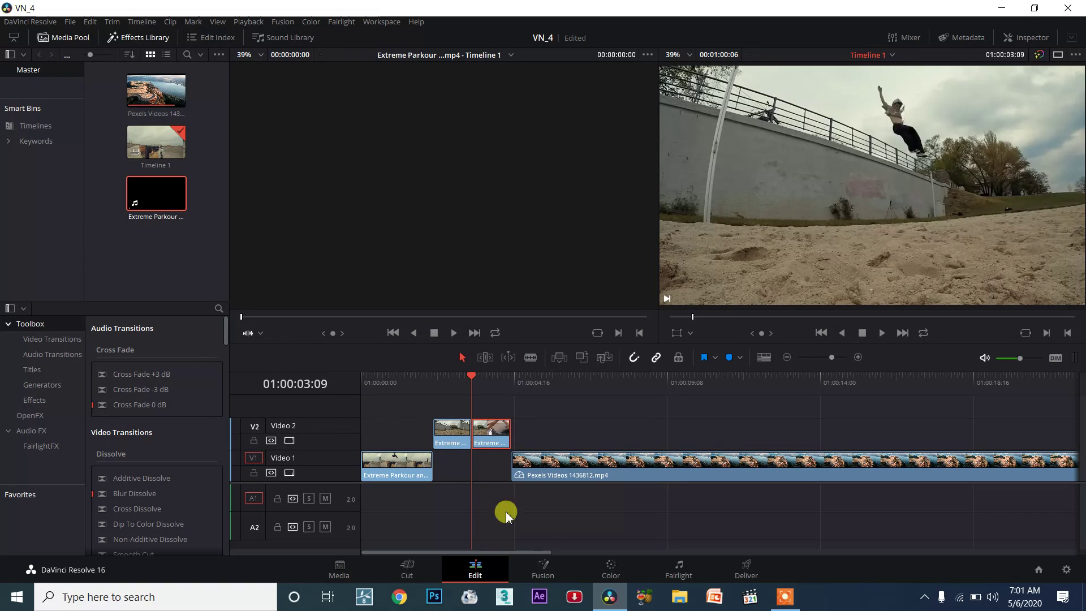
right_click(489, 431)
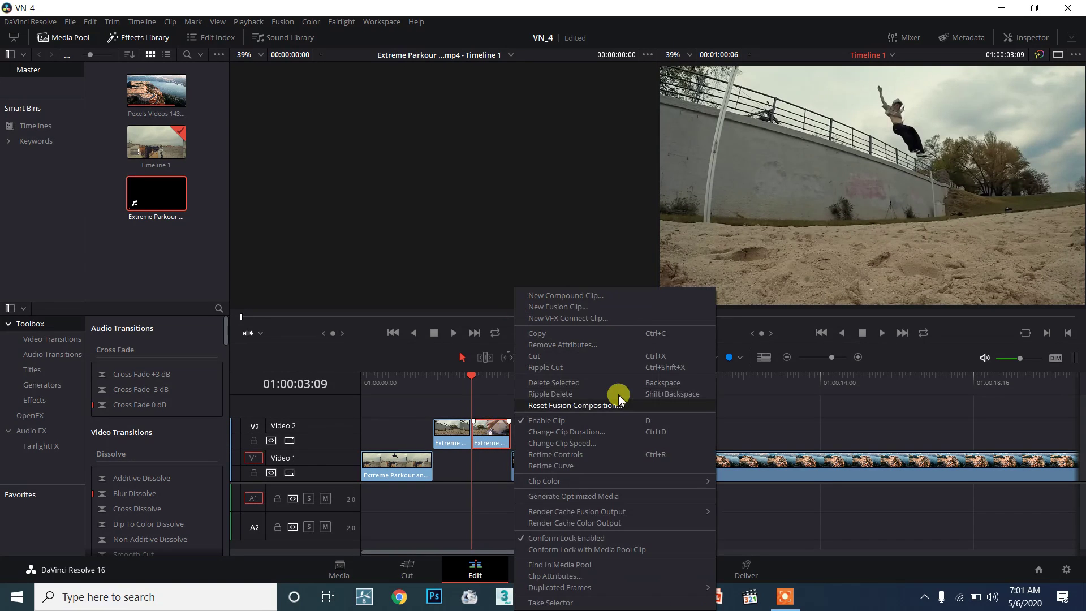
click(568, 444)
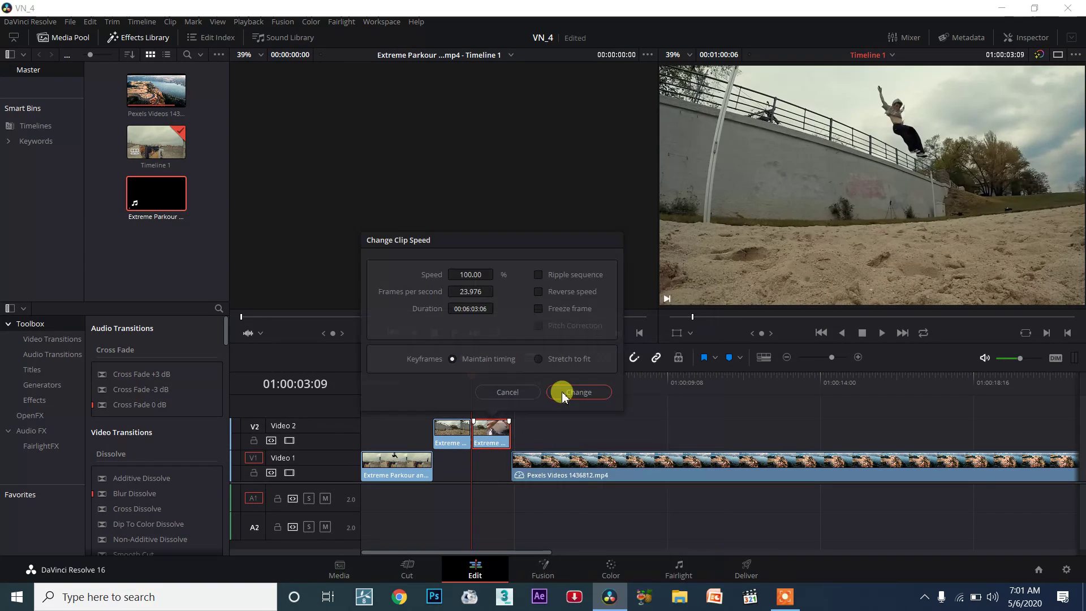
click(537, 309)
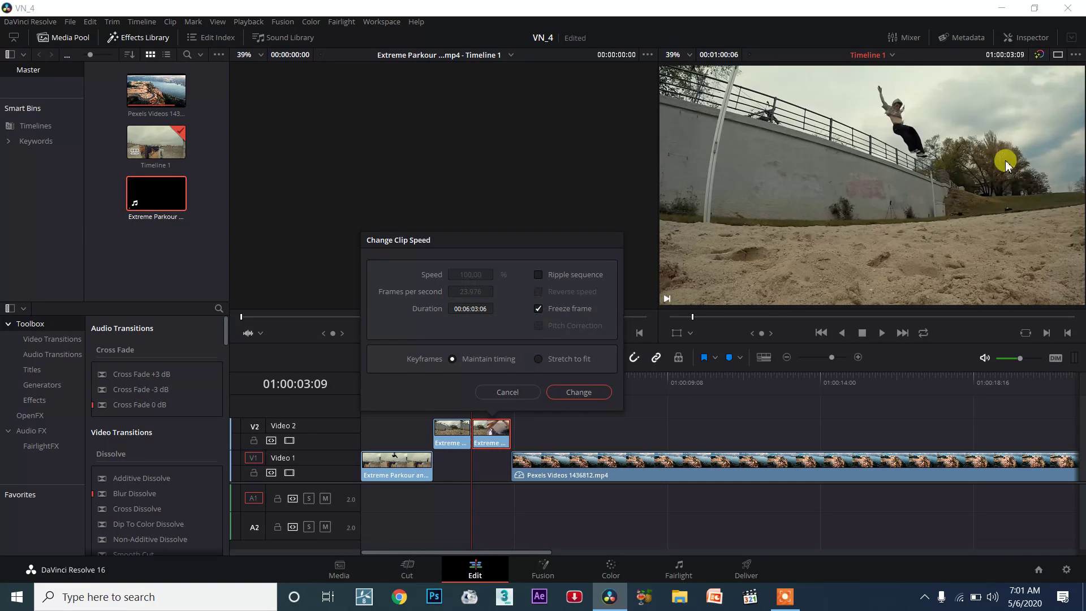
click(580, 392)
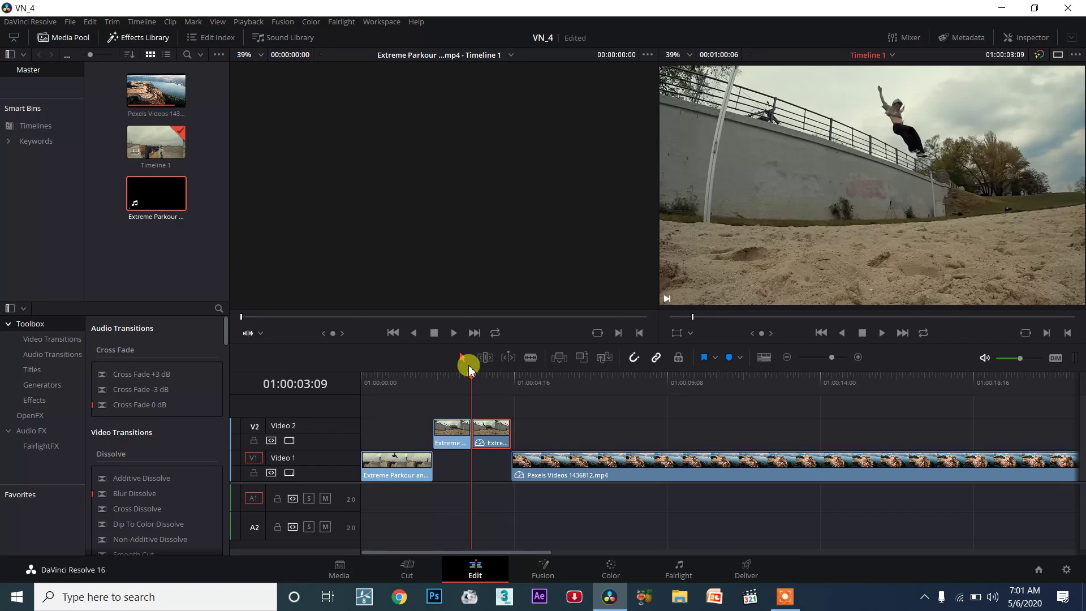
- Play back the Video 2 parkour pieces from 01:00:02:05 into the frozen part, twice
click(431, 374)
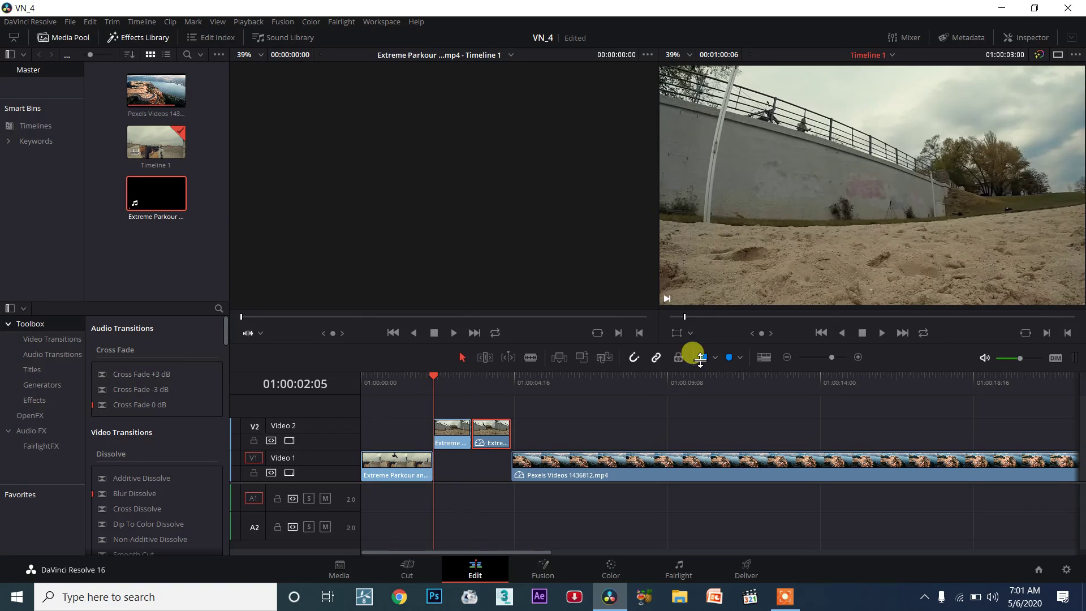
click(883, 339)
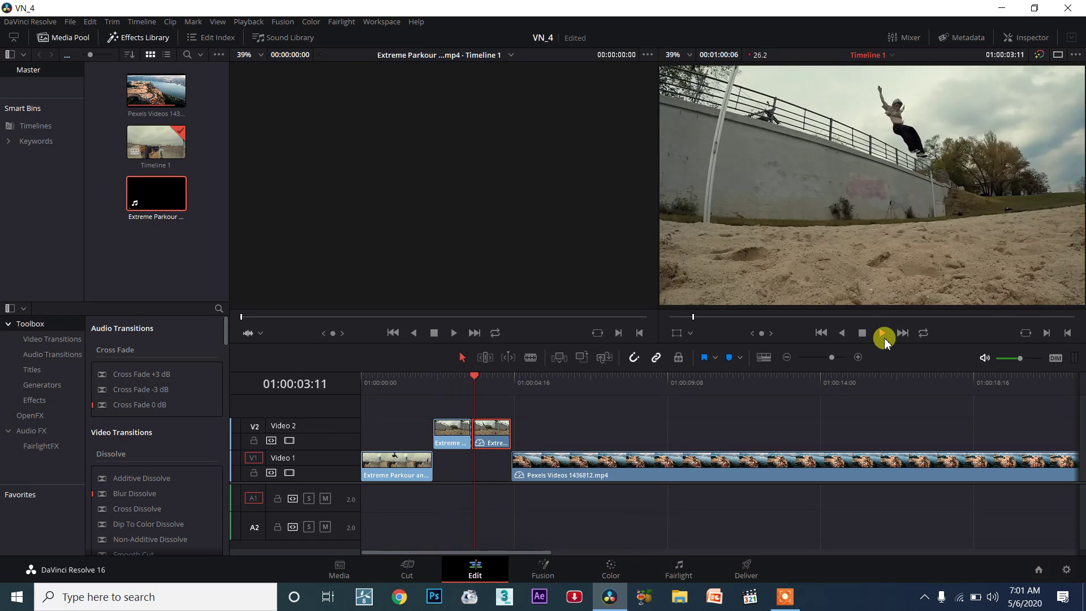
click(436, 373)
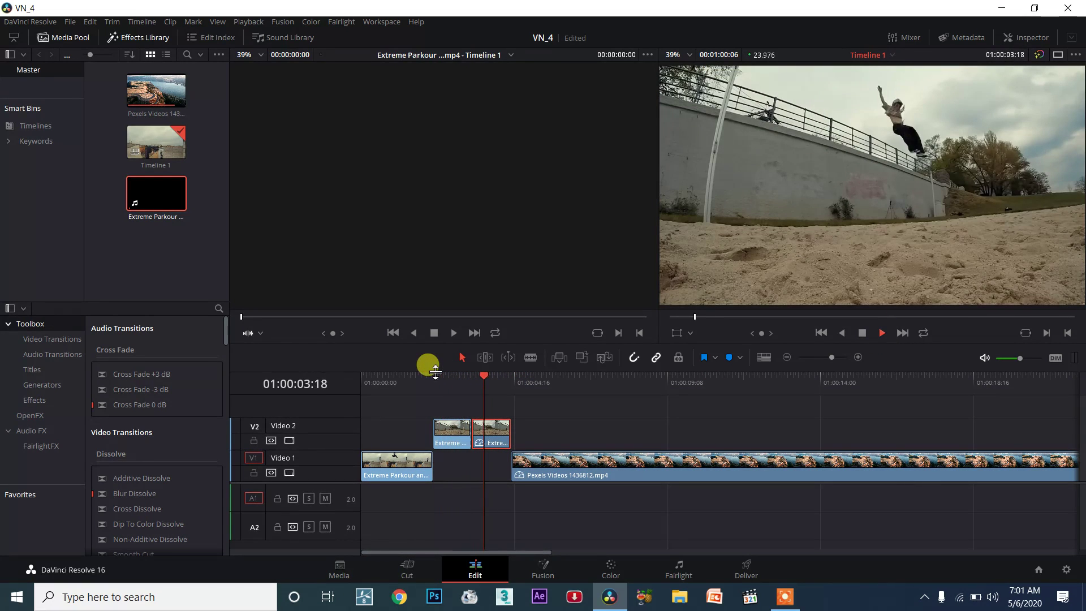
click(432, 378)
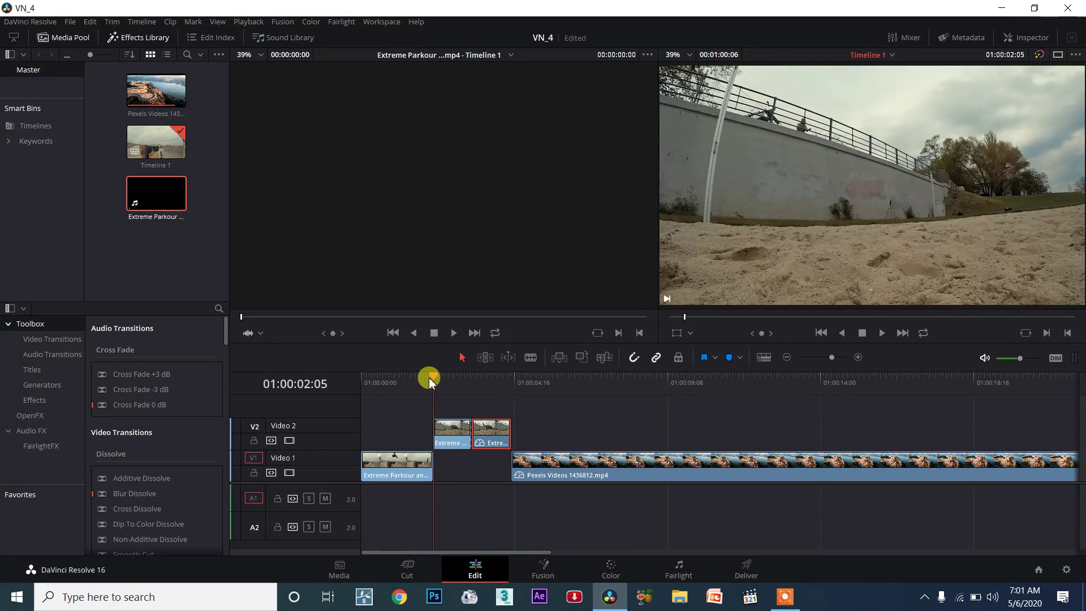
key(space)
key(space)
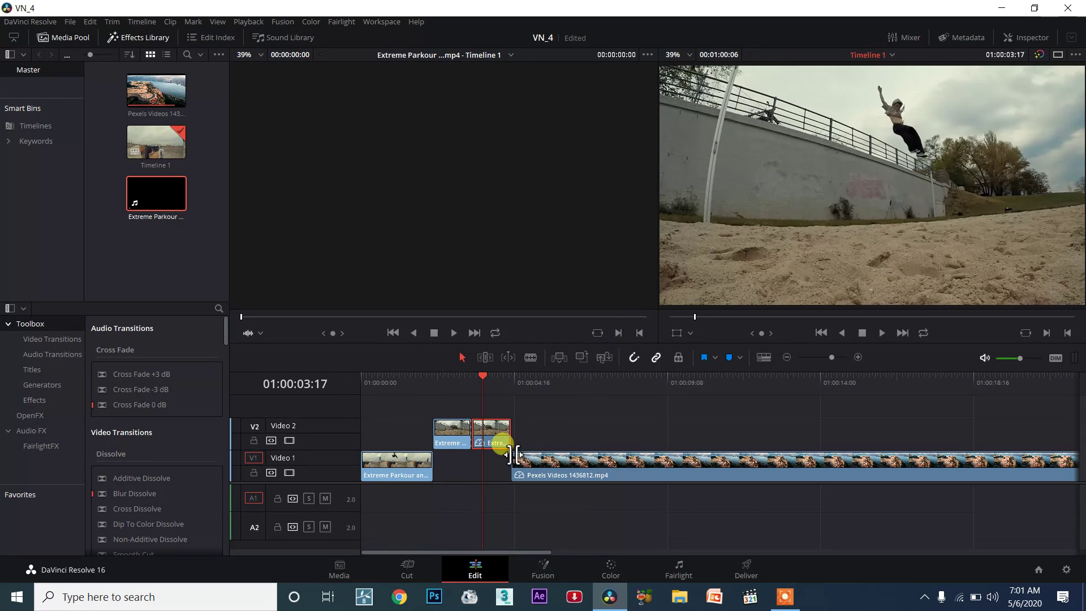
- Extend the frozen segment's end well past 01:00:09:08 and move the Pexels clip up to Video 2, overlapping the extended end
drag(508, 433, 720, 433)
drag(473, 384, 441, 367)
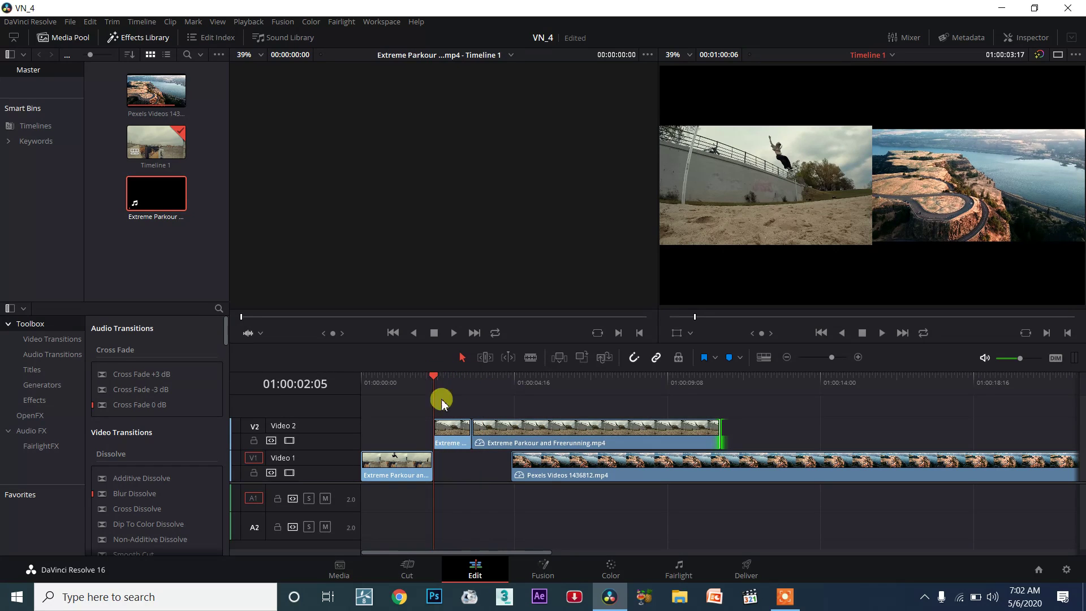
drag(598, 468, 759, 444)
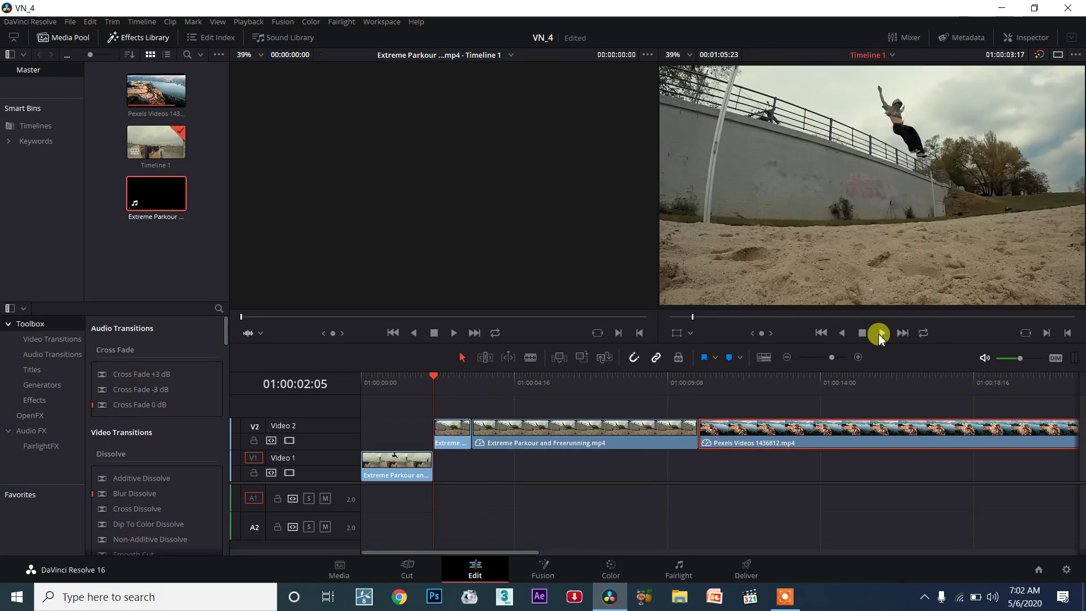
- Play back the extended freeze frame from the first Video 2 piece and review its Change Clip Speed settings without applying changes
click(433, 376)
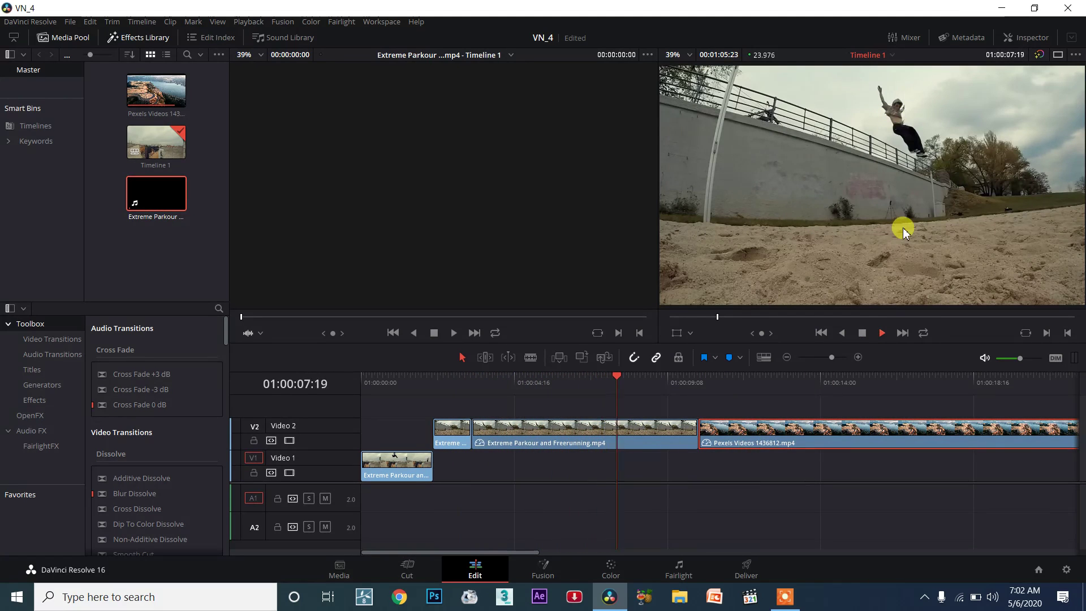
click(884, 333)
right_click(534, 433)
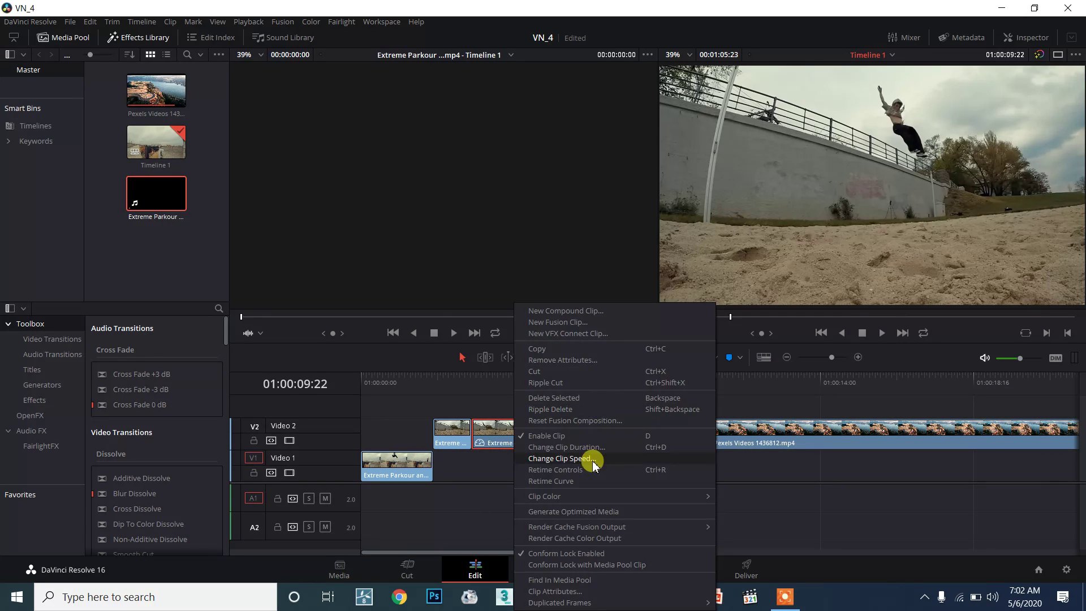
click(593, 461)
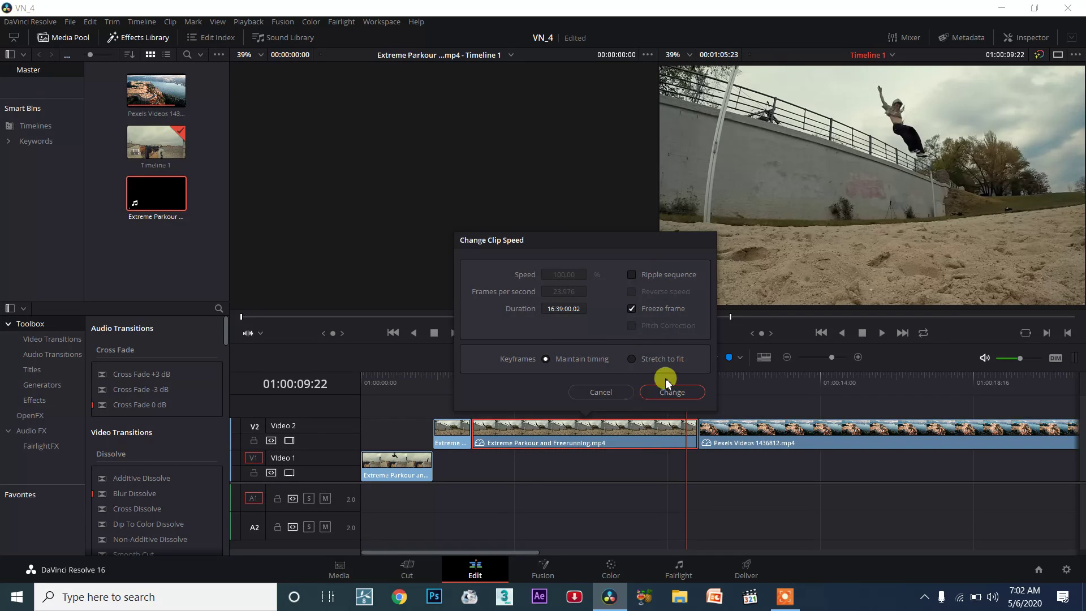
click(623, 393)
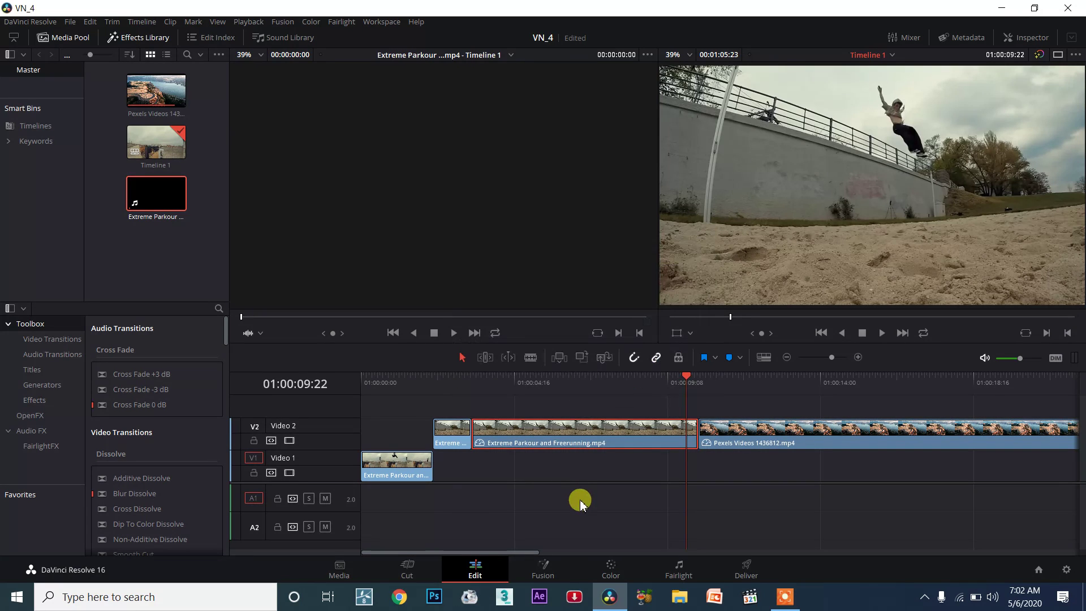
drag(471, 518, 559, 513)
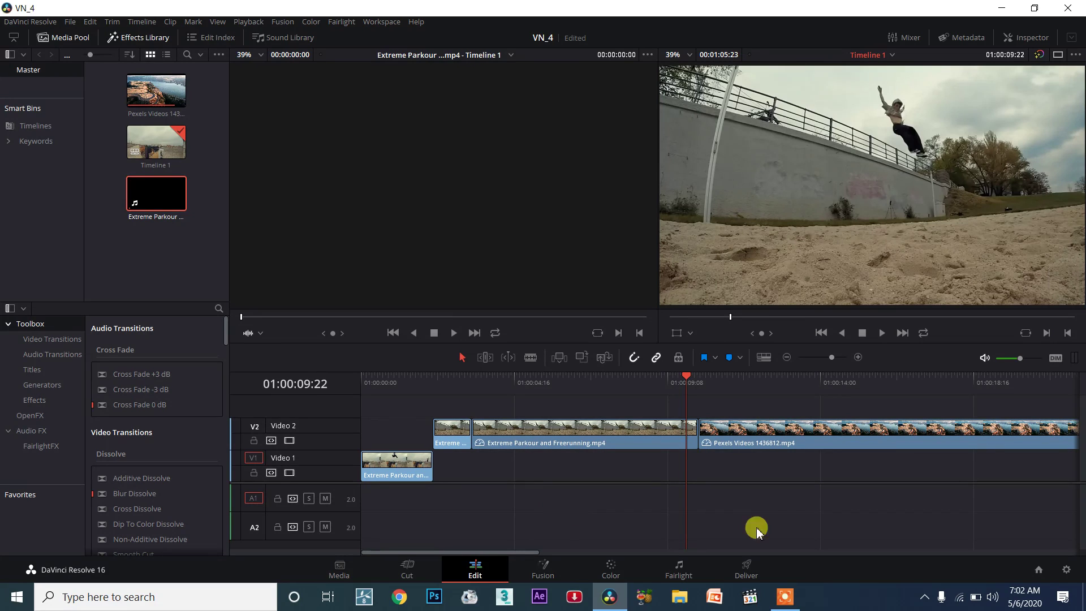
click(792, 602)
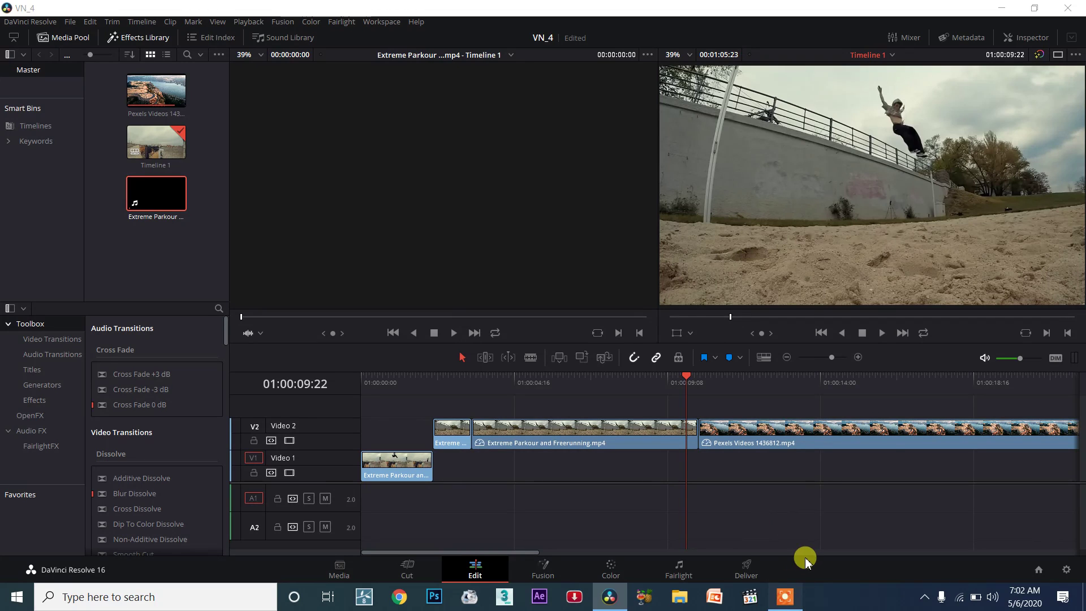